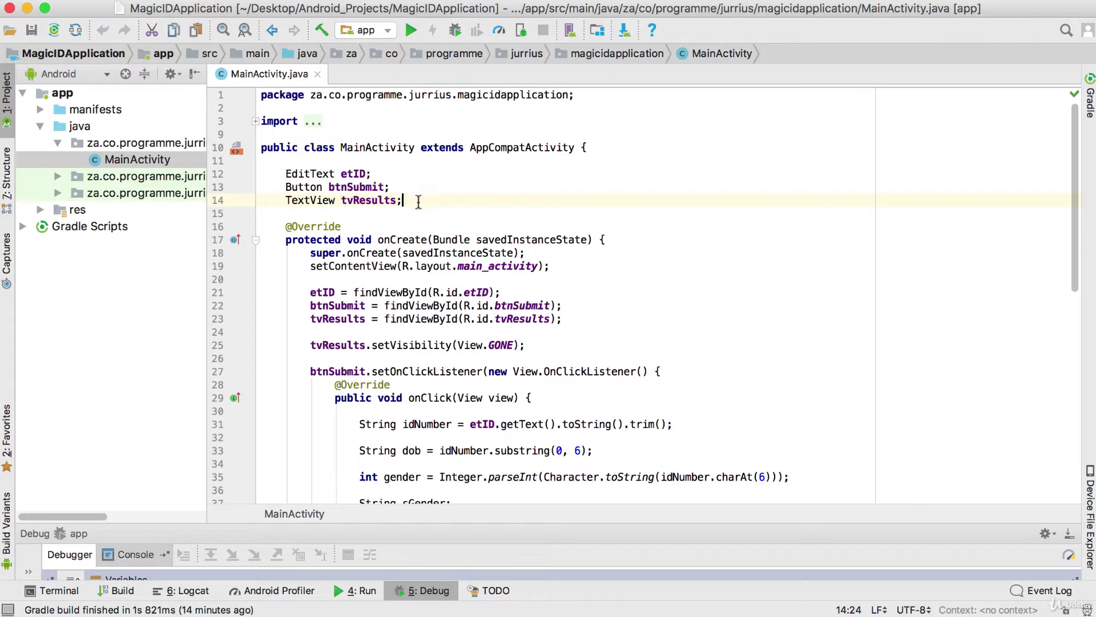
Step: Build the app's APK and open the folder containing the generated file
{"action": "left_click", "coordinate": [412, 187]}
{"action": "left_click", "coordinate": [417, 200]}
{"action": "left_click", "coordinate": [510, 0]}
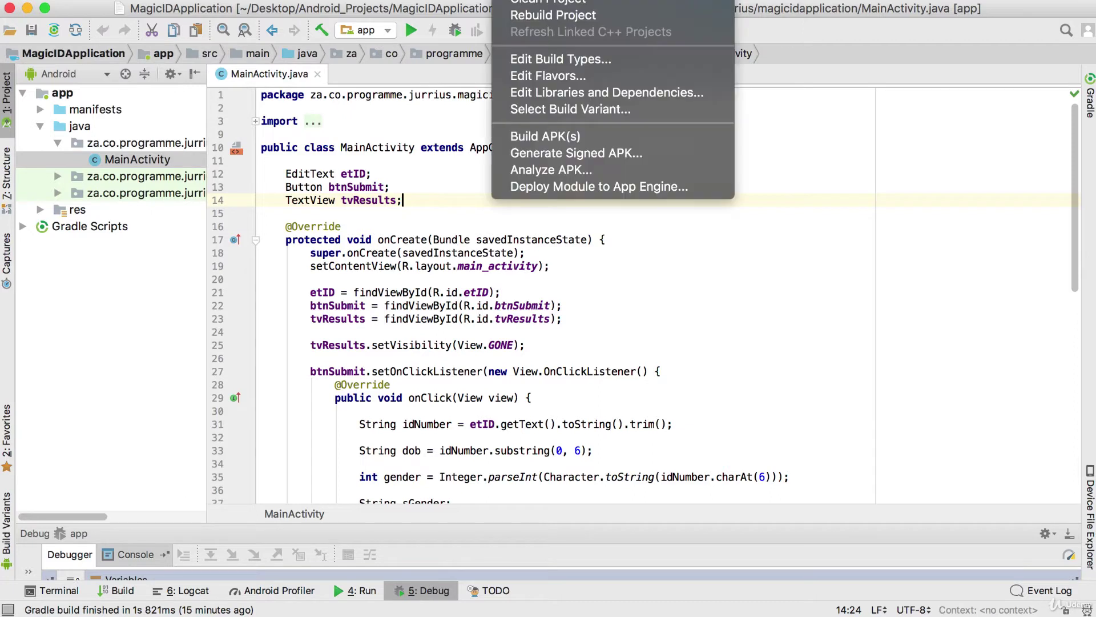
{"action": "left_click", "coordinate": [557, 139]}
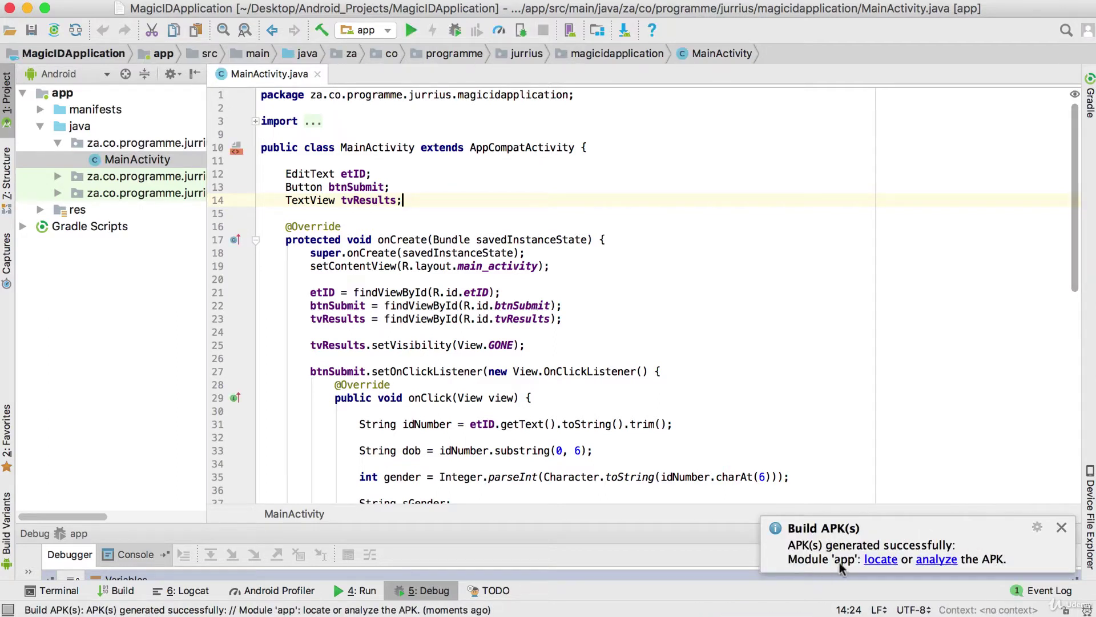
{"action": "left_click", "coordinate": [888, 562]}
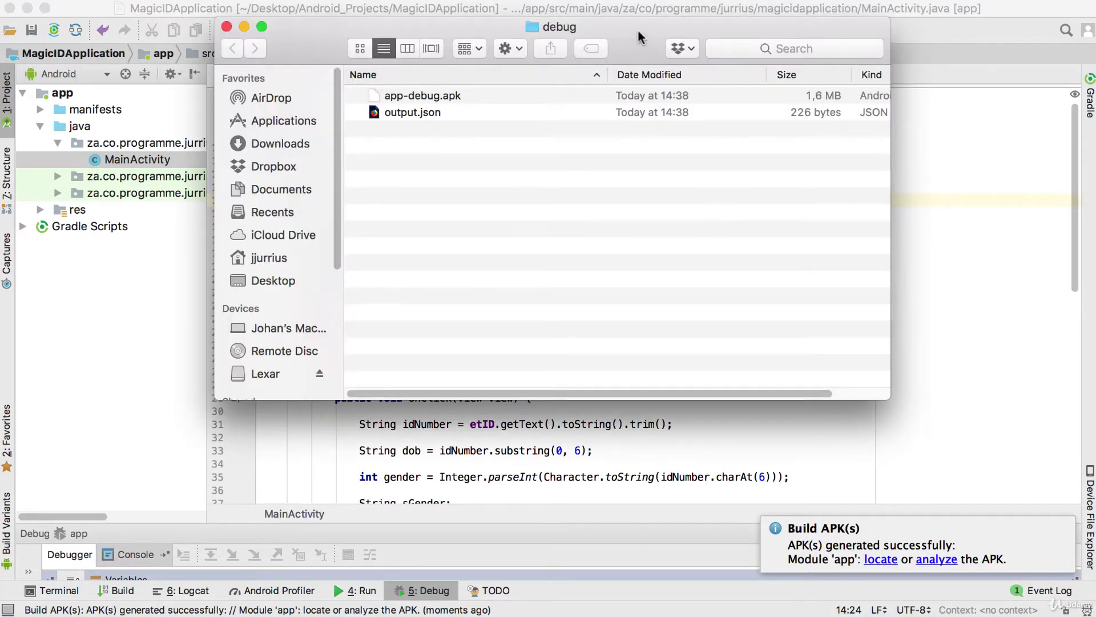
Step: Examine the modification date, size and kind of app-debug.apk in the debug folder, adjusting column widths, and close the folder window
{"action": "left_click_drag", "start_coordinate": [638, 33], "coordinate": [588, 100]}
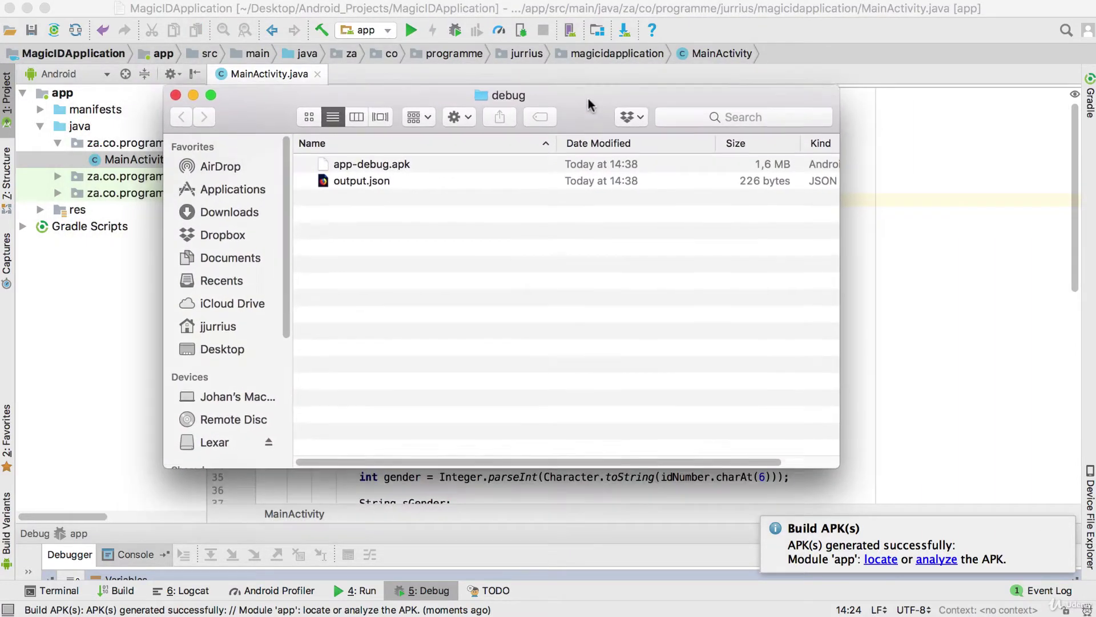
{"action": "left_click", "coordinate": [362, 163]}
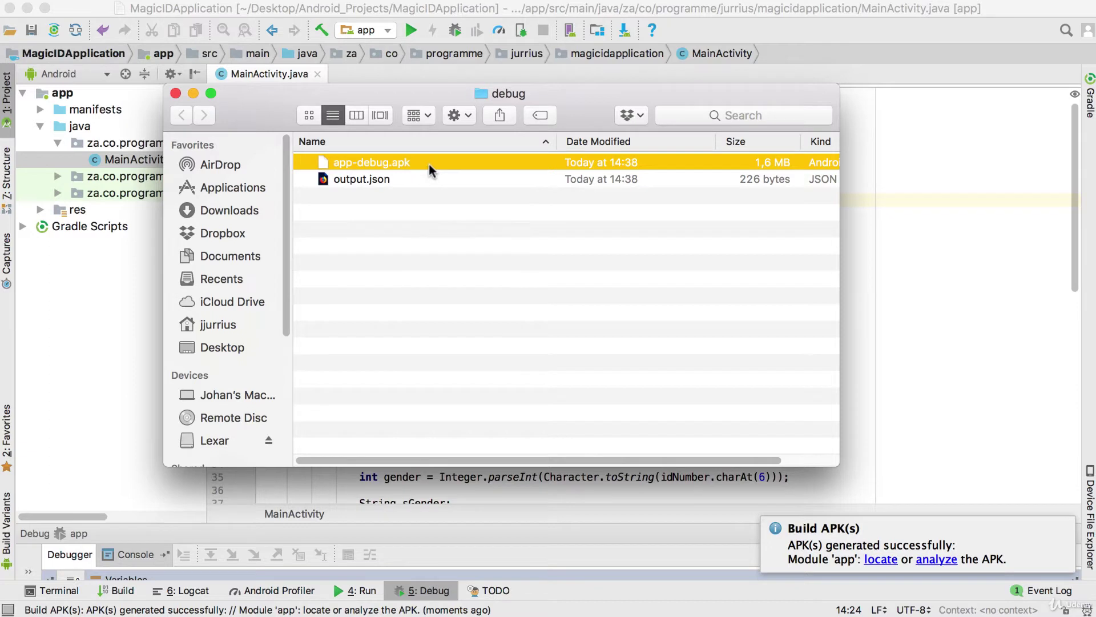
{"action": "scroll", "coordinate": [498, 245], "scroll_direction": "right", "scroll_amount": 2}
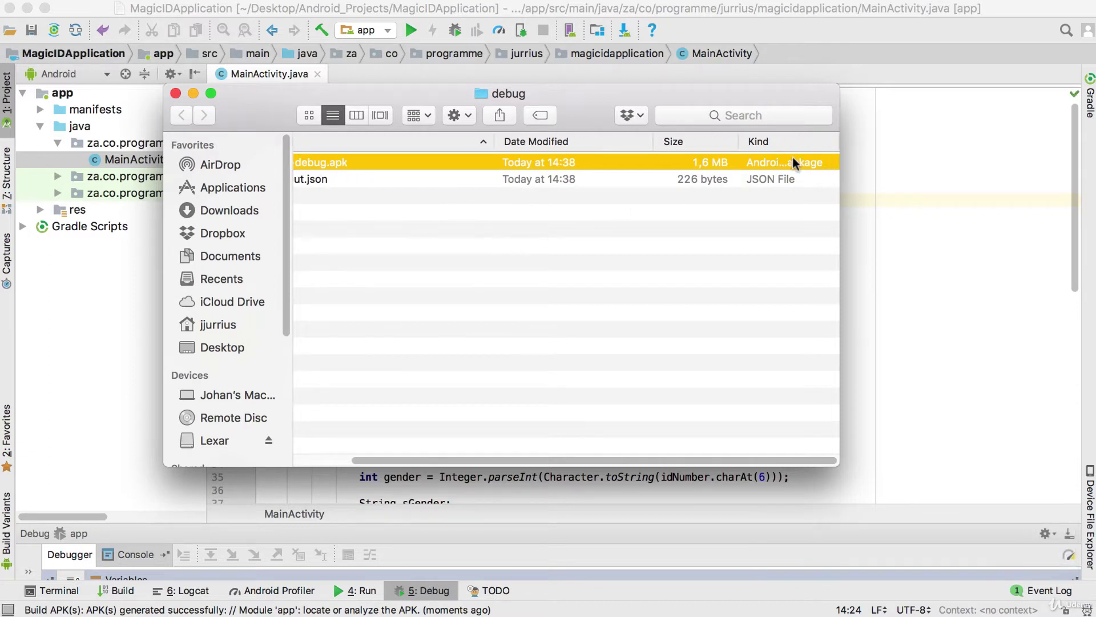
{"action": "left_click_drag", "start_coordinate": [738, 141], "coordinate": [718, 142]}
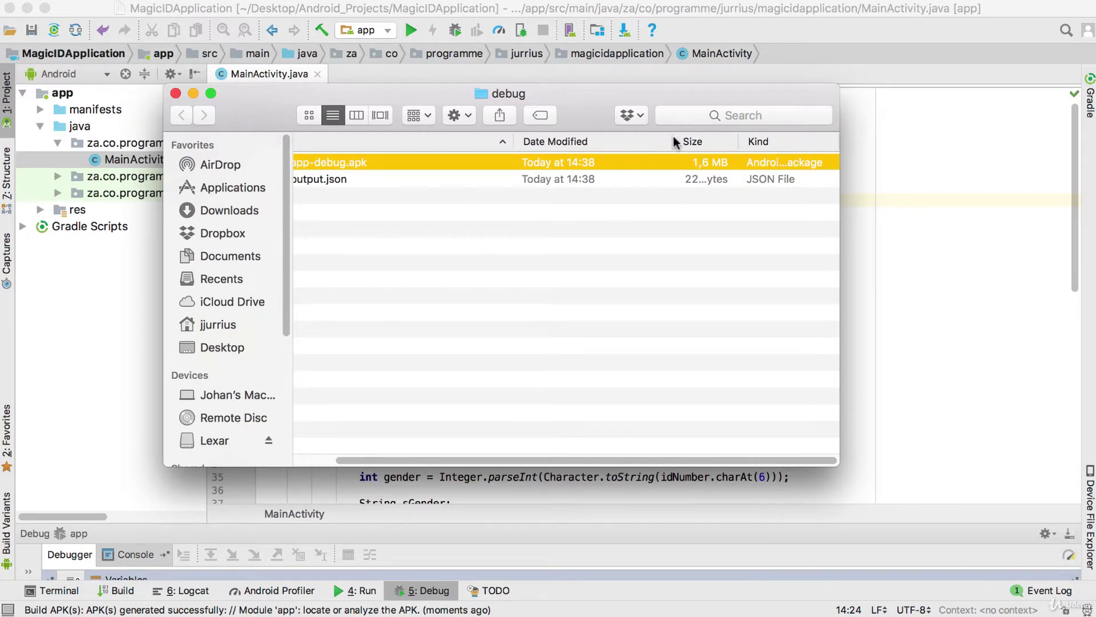
{"action": "left_click_drag", "start_coordinate": [513, 141], "coordinate": [409, 140]}
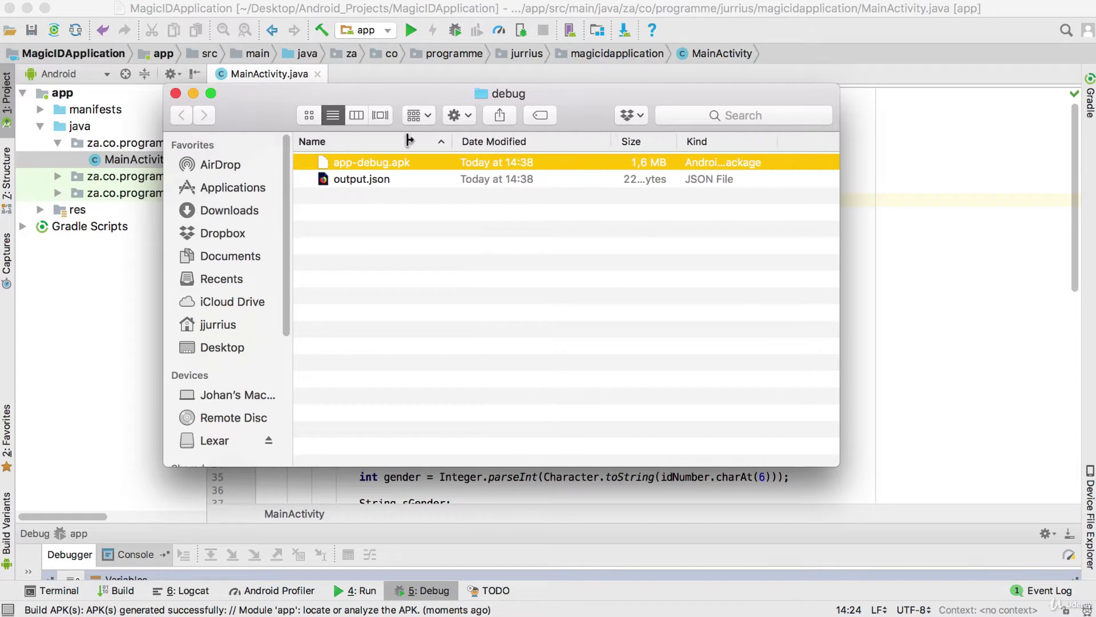
{"action": "left_click_drag", "start_coordinate": [611, 141], "coordinate": [535, 147]}
{"action": "left_click_drag", "start_coordinate": [714, 141], "coordinate": [804, 141]}
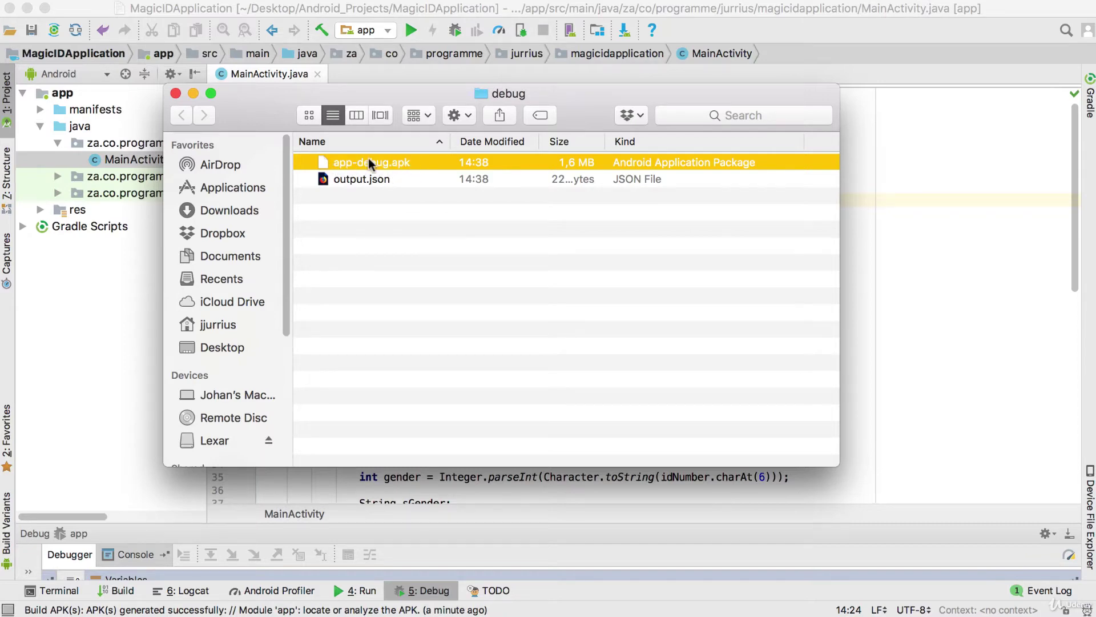
{"action": "left_click", "coordinate": [176, 94]}
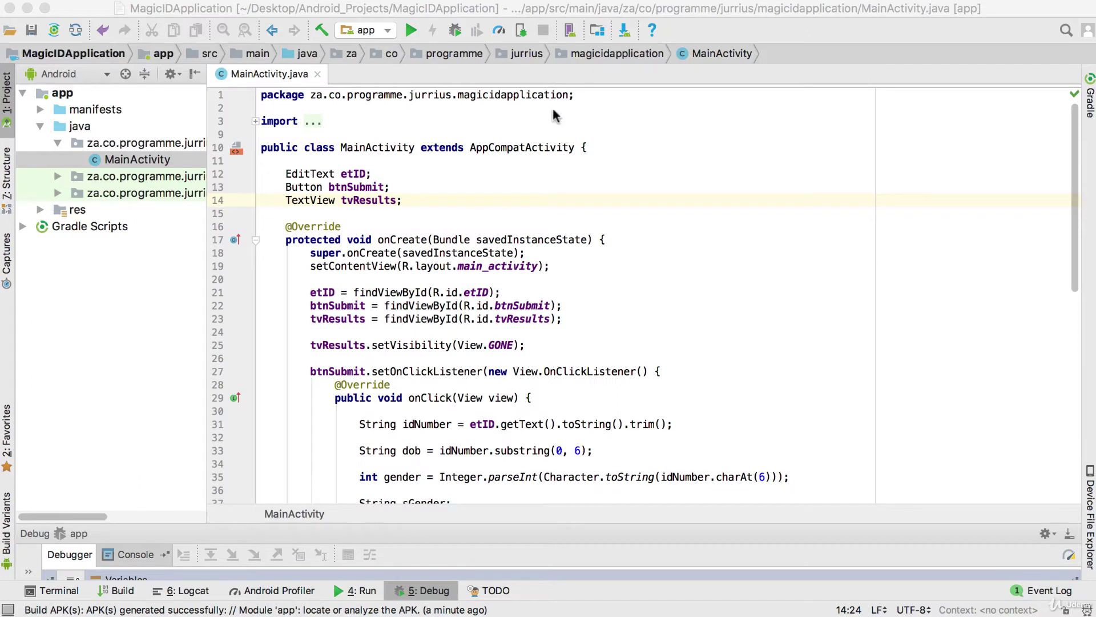
Step: Start generating a signed APK for the app module and open the form for creating a new key store
{"action": "left_click", "coordinate": [602, 148]}
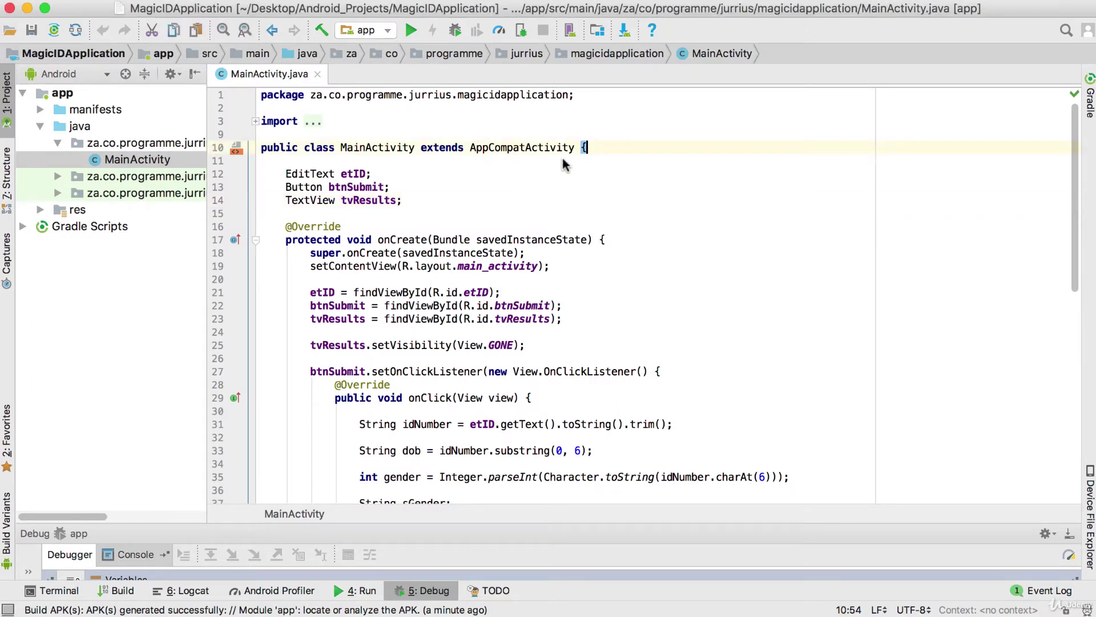
{"action": "left_click", "coordinate": [516, 1]}
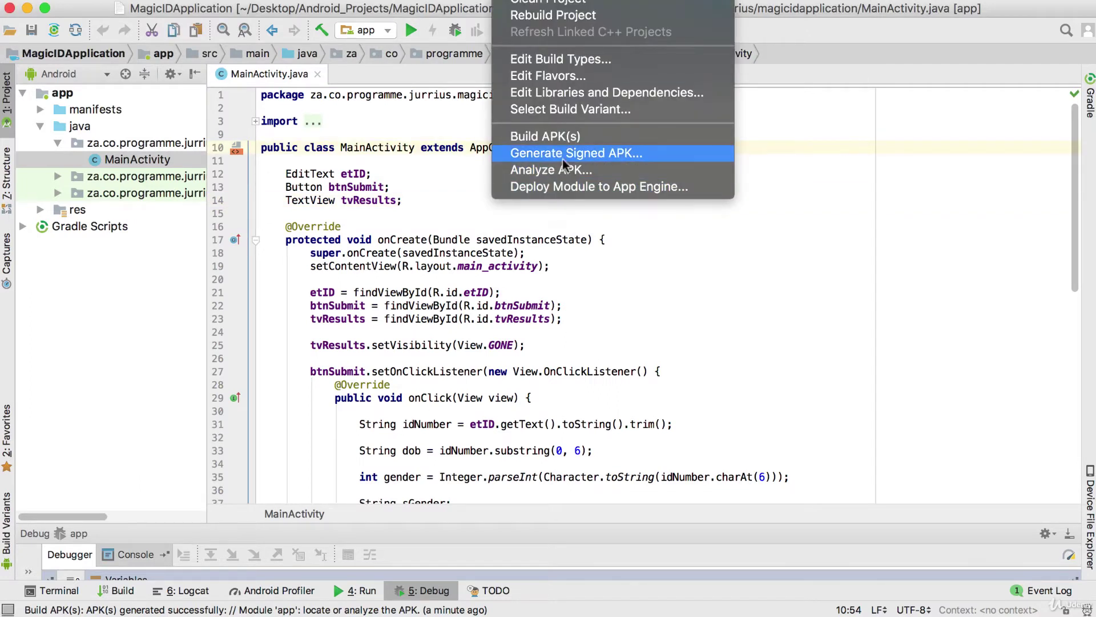
{"action": "left_click", "coordinate": [606, 158]}
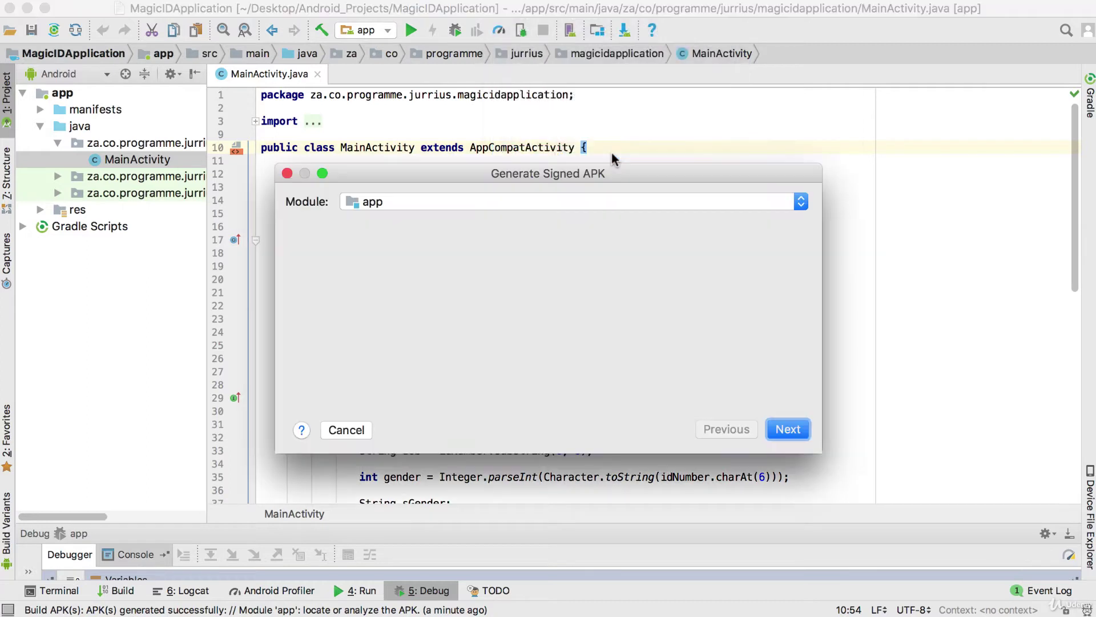
{"action": "left_click_drag", "start_coordinate": [589, 175], "coordinate": [553, 153]}
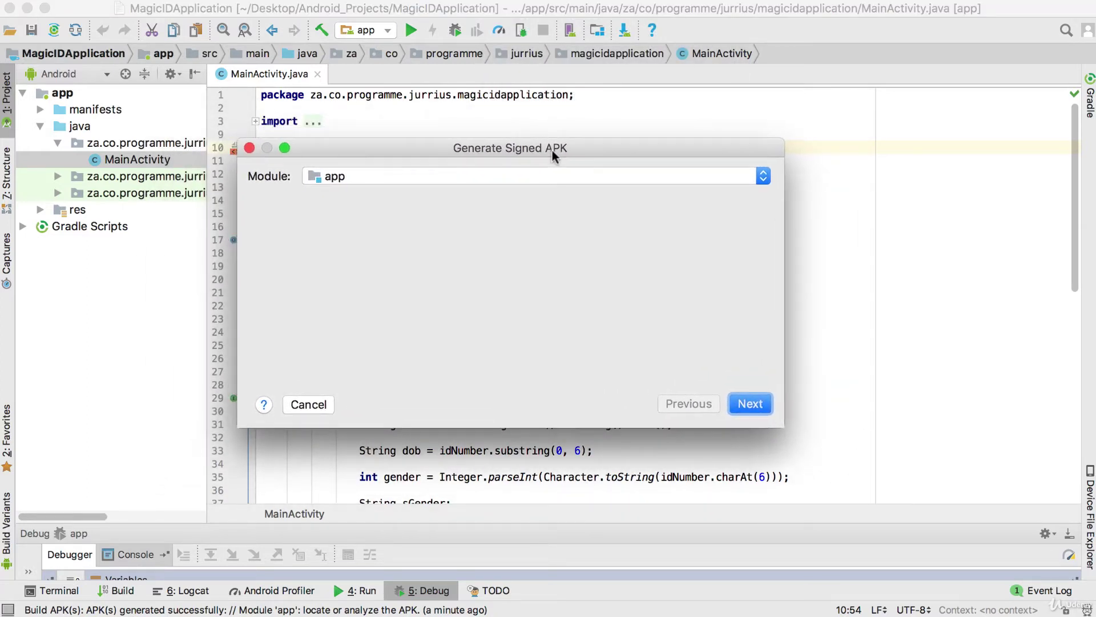
{"action": "left_click", "coordinate": [749, 405]}
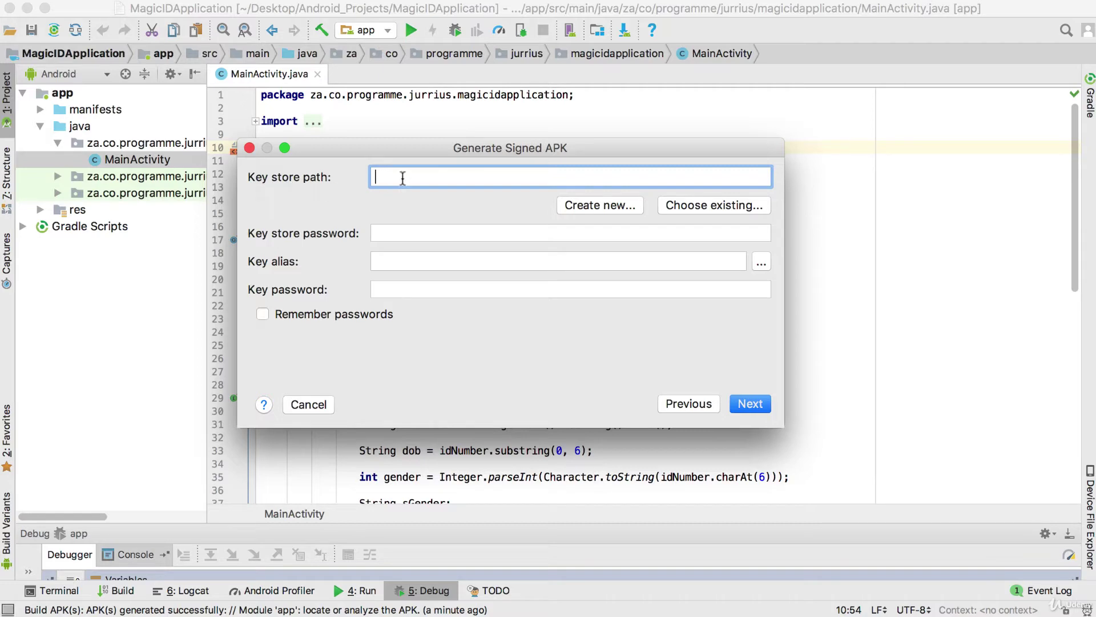
{"action": "left_click", "coordinate": [565, 204]}
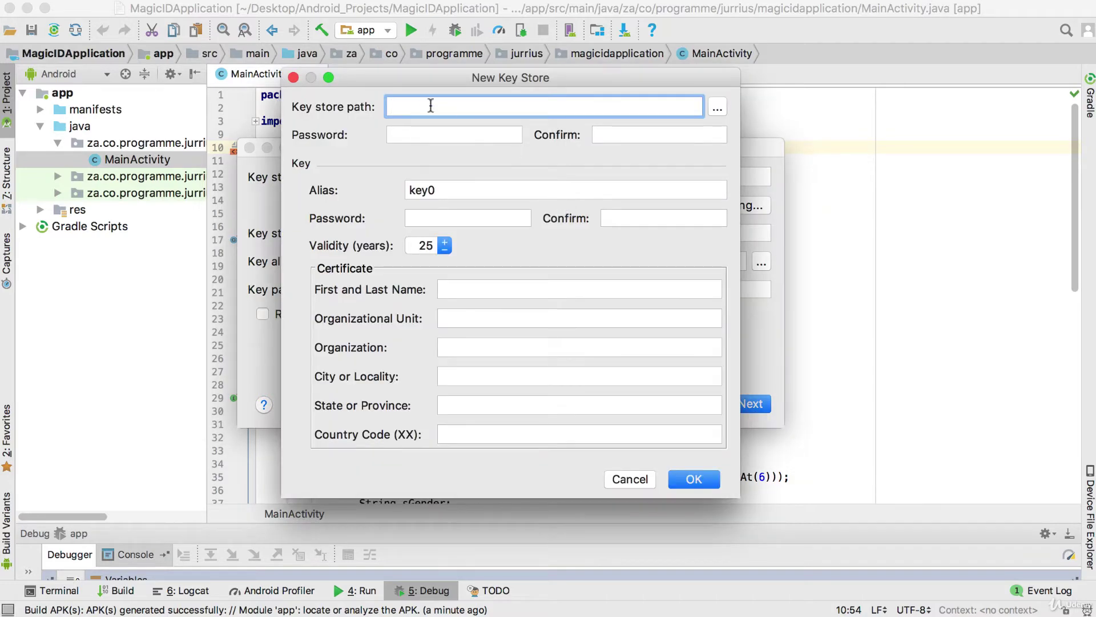
Step: Set the new key store's path to a file named Keystore on the Desktop
{"action": "left_click", "coordinate": [716, 108]}
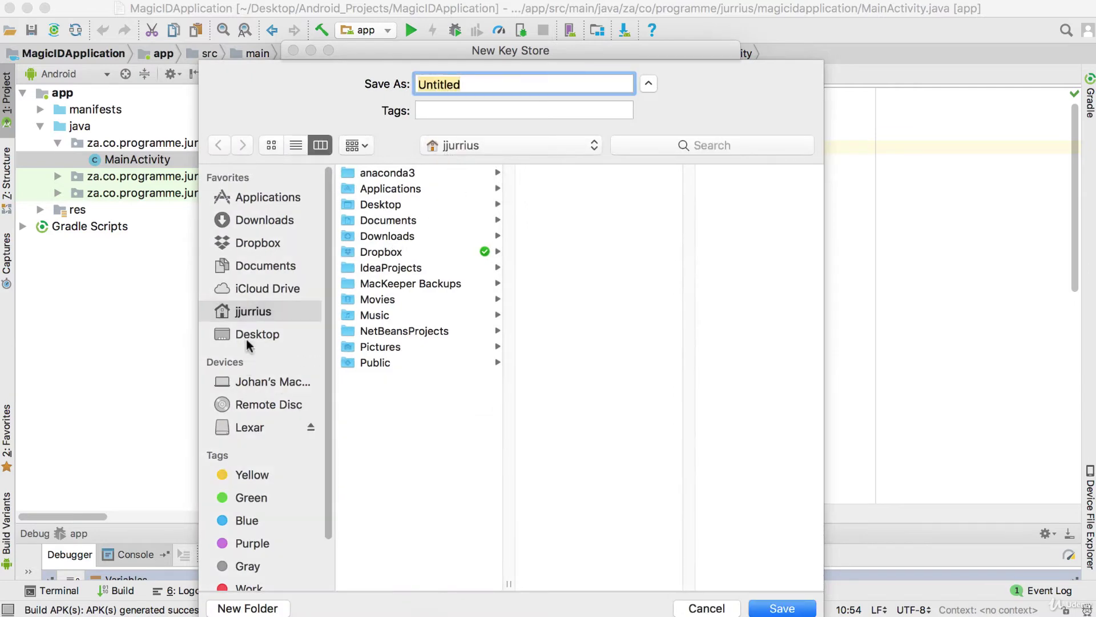
{"action": "left_click", "coordinate": [246, 336]}
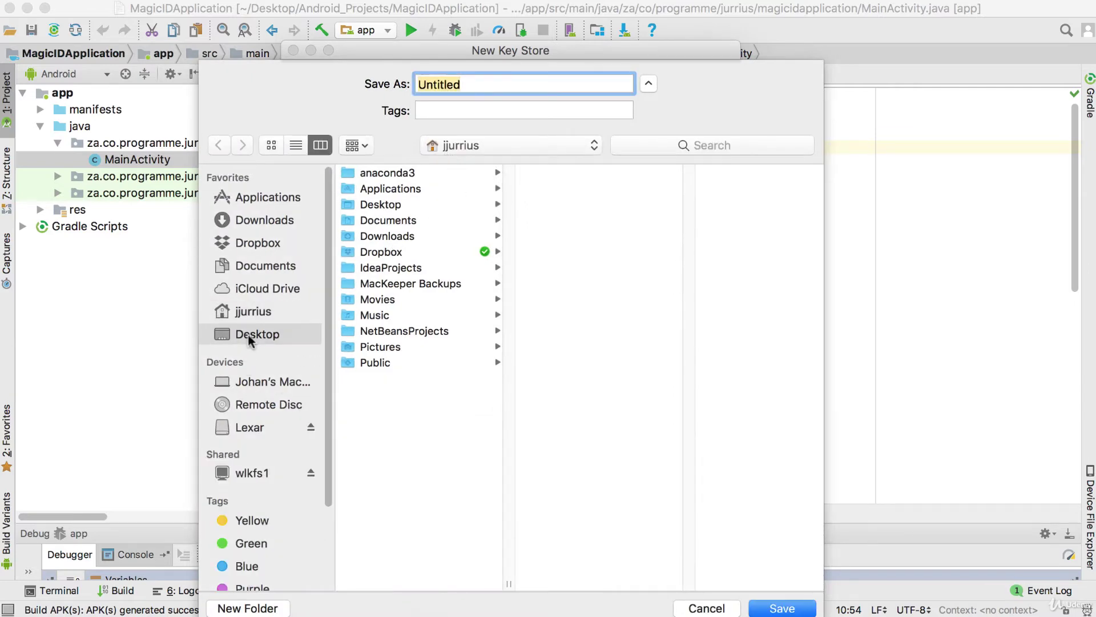
{"action": "left_click", "coordinate": [780, 608]}
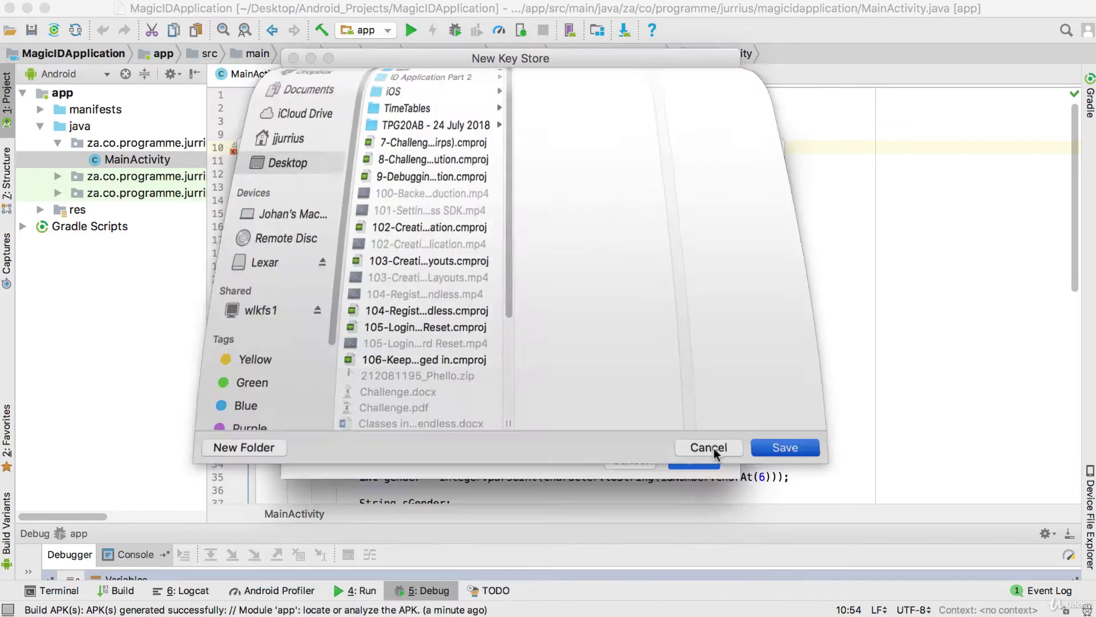
{"action": "left_click", "coordinate": [557, 107]}
{"action": "left_click_drag", "start_coordinate": [557, 107], "coordinate": [517, 108]}
{"action": "type", "text": "Keystore"}
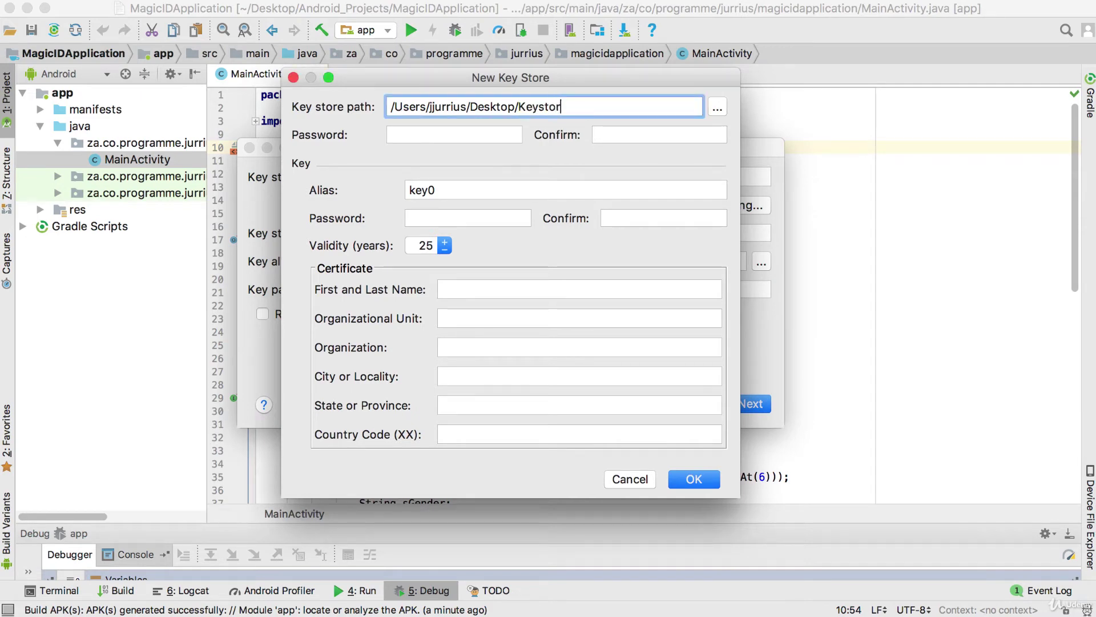
Step: Enter and confirm the key store password
{"action": "left_click", "coordinate": [415, 136]}
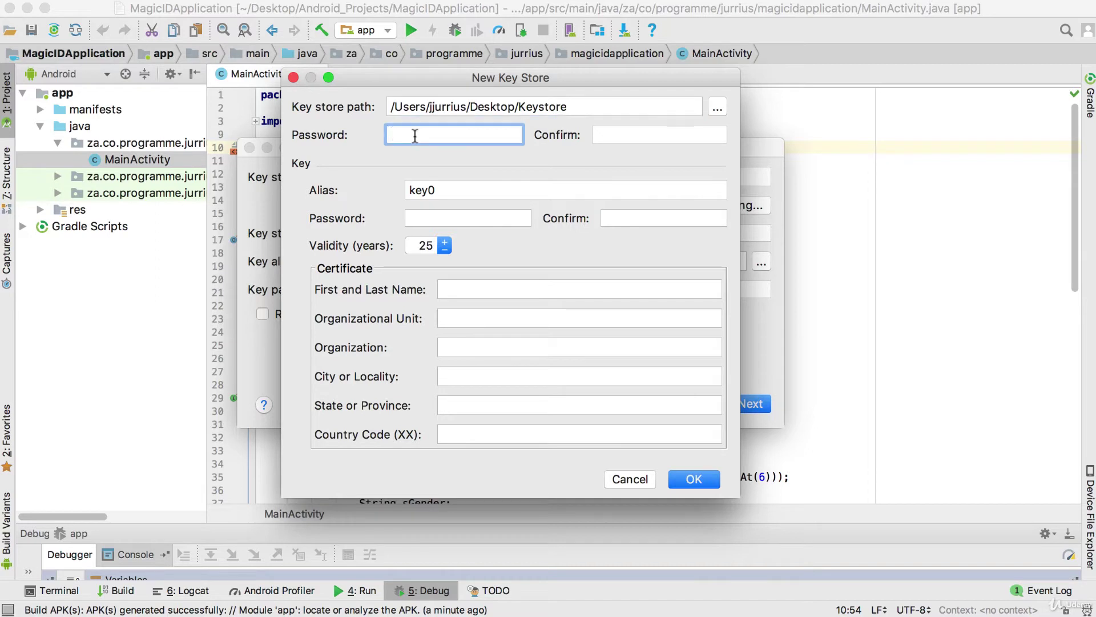
{"action": "type", "text": "**********"}
{"action": "key", "text": "Tab"}
{"action": "type", "text": "*********"}
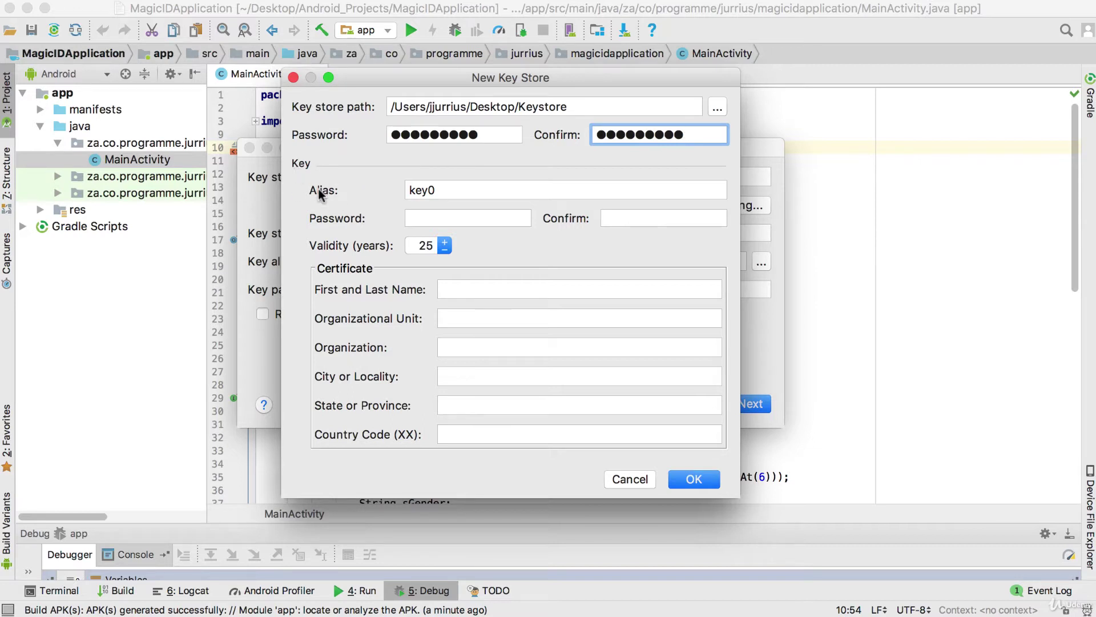
Step: Replace the default key alias with MagicIdApplication
{"action": "left_click_drag", "start_coordinate": [444, 190], "coordinate": [393, 188]}
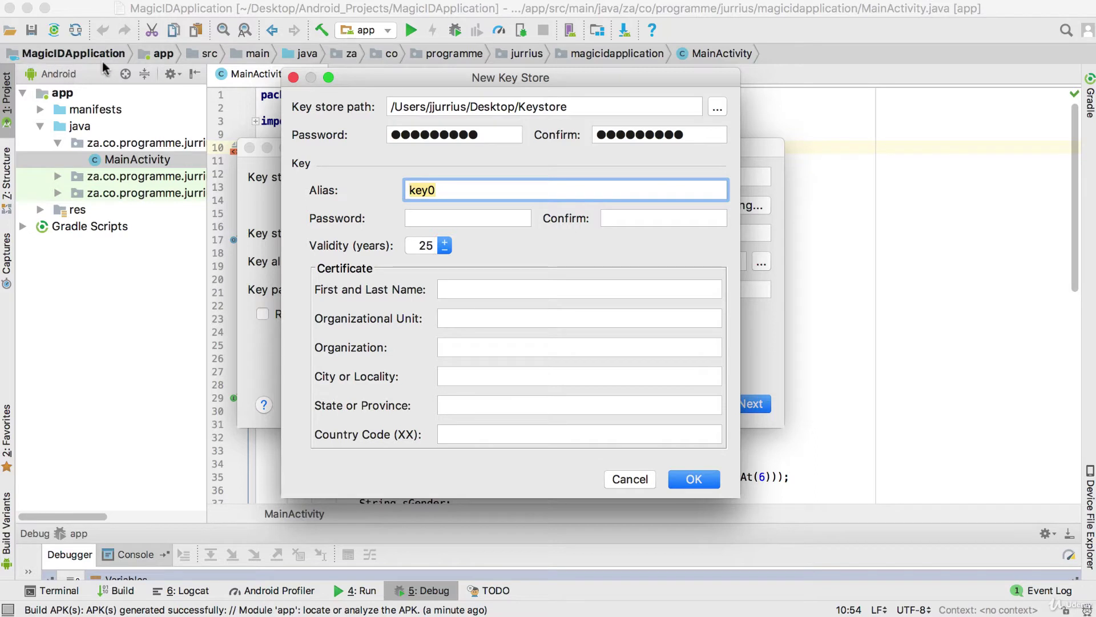
{"action": "type", "text": "Ma"}
{"action": "type", "text": "gicIdAp"}
{"action": "type", "text": "plca"}
{"action": "key", "text": "BackSpace"}
{"action": "key", "text": "BackSpace"}
{"action": "type", "text": "ication"}
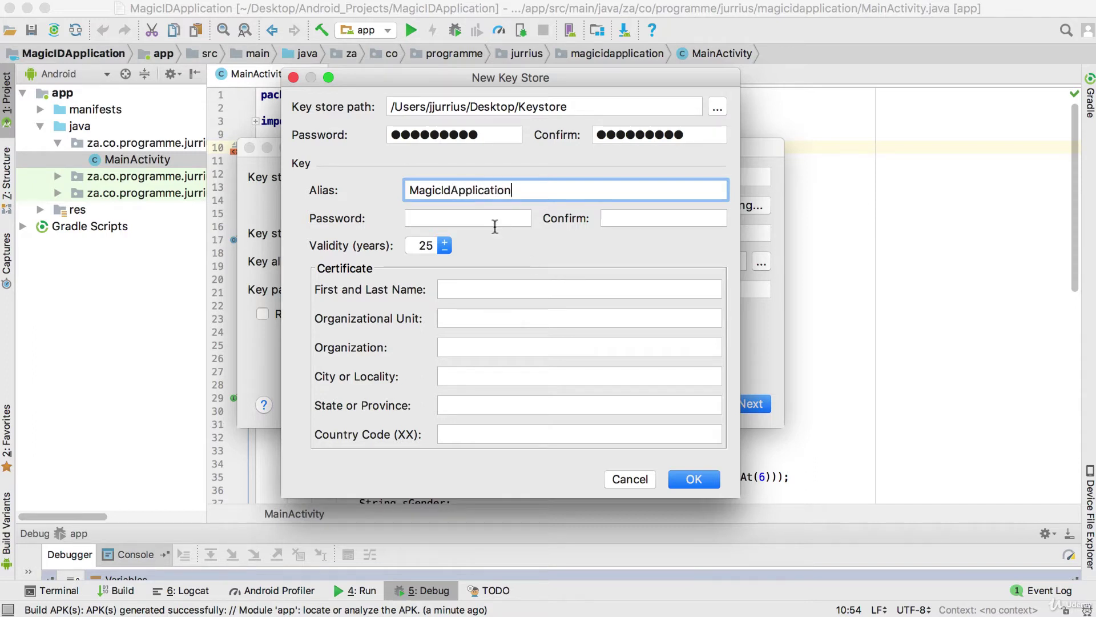
Step: Enter and confirm the key password for the MagicIdApplication alias
{"action": "left_click", "coordinate": [495, 227]}
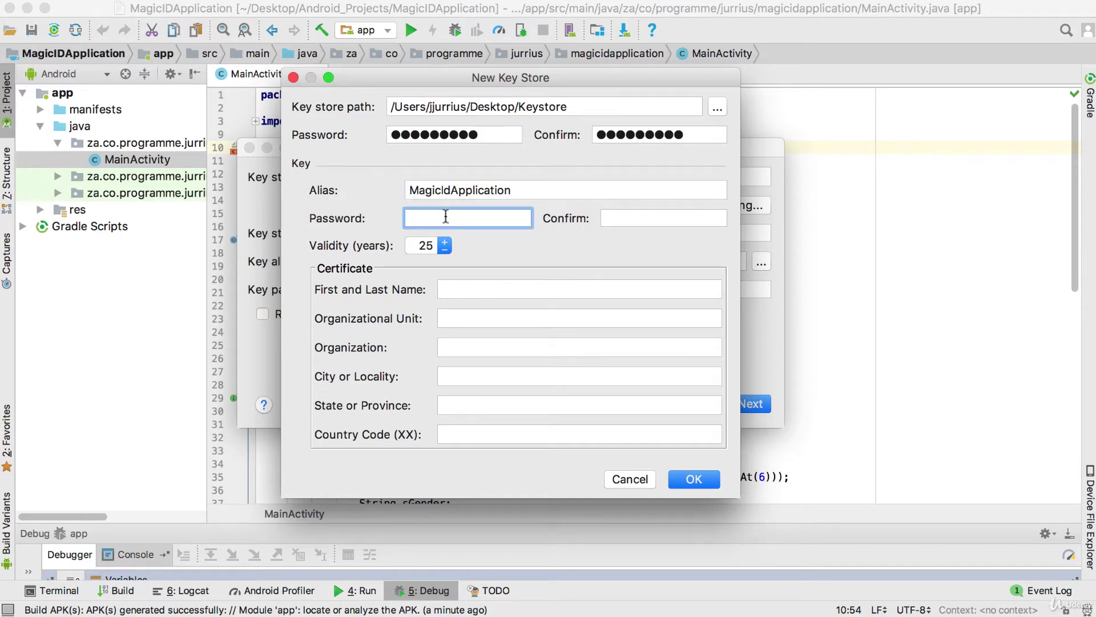
{"action": "type", "text": "**********"}
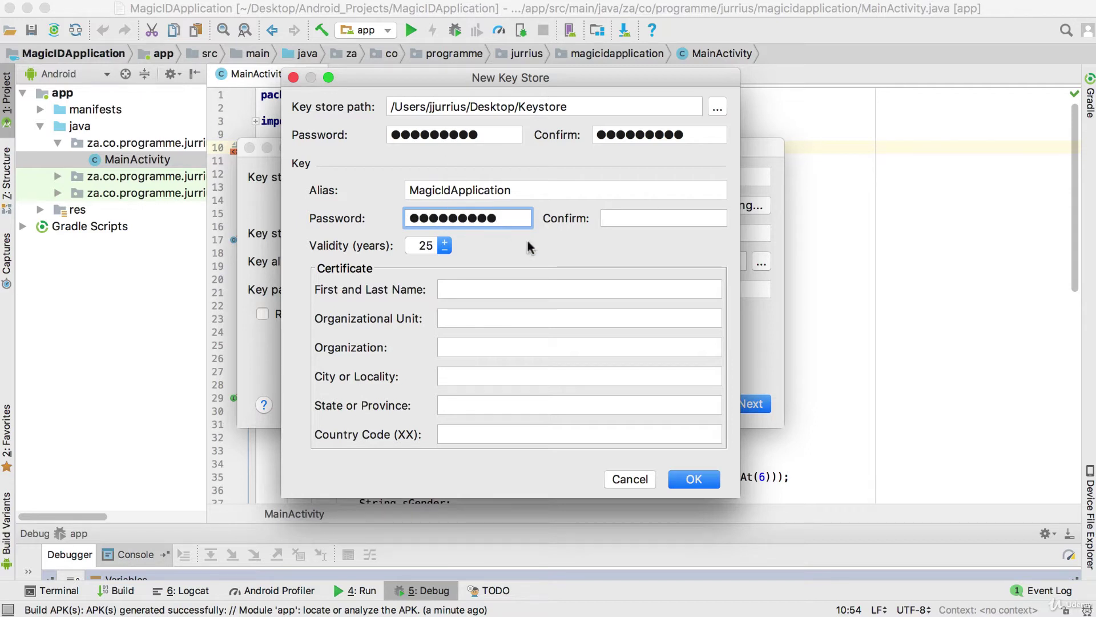
{"action": "key", "text": "super+a"}
{"action": "key", "text": "BackSpace"}
{"action": "type", "text": "**********"}
{"action": "key", "text": "Tab"}
{"action": "type", "text": "*******"}
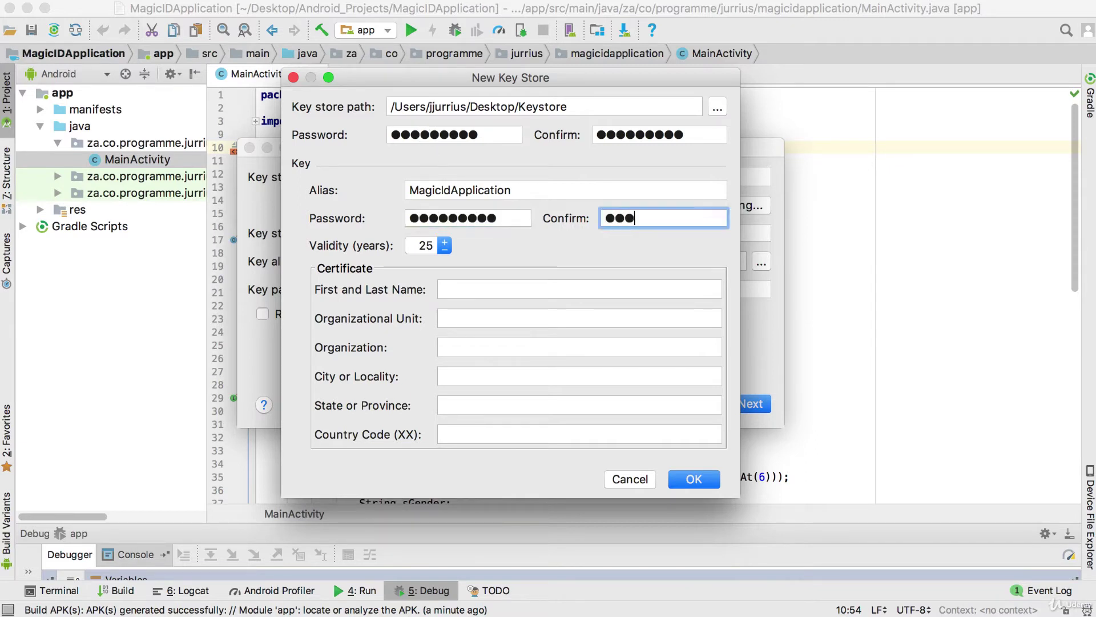
{"action": "type", "text": "***"}
Step: Set the key's validity to 30 years
{"action": "left_click", "coordinate": [445, 242]}
{"action": "left_click", "coordinate": [444, 242]}
{"action": "left_click", "coordinate": [445, 242]}
{"action": "left_click", "coordinate": [445, 242]}
{"action": "left_click", "coordinate": [445, 242]}
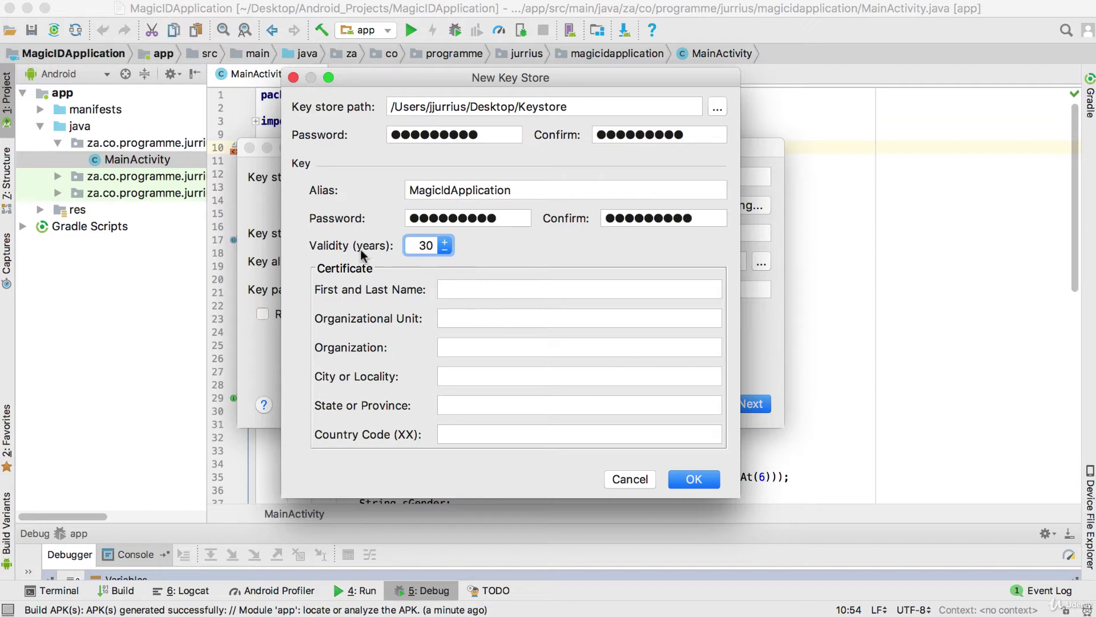
Step: Fill in the certificate owner's full name, the city Welkom and the province Free State, leaving the organization fields blank
{"action": "left_click", "coordinate": [460, 289]}
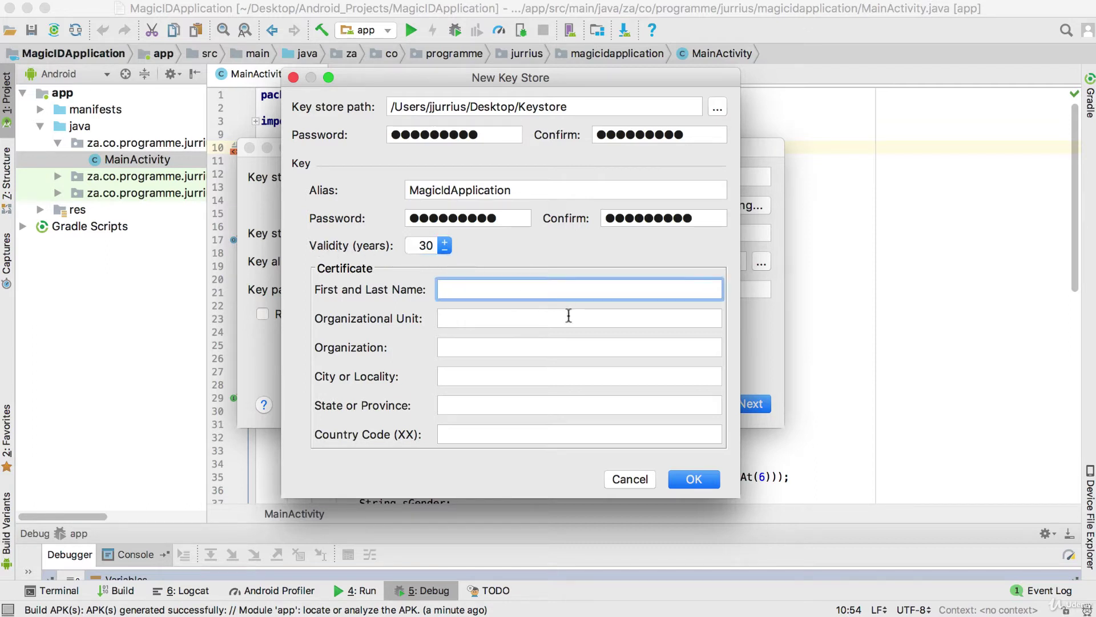
{"action": "type", "text": "Johan Jurrius"}
{"action": "key", "text": "Tab"}
{"action": "key", "text": "Tab"}
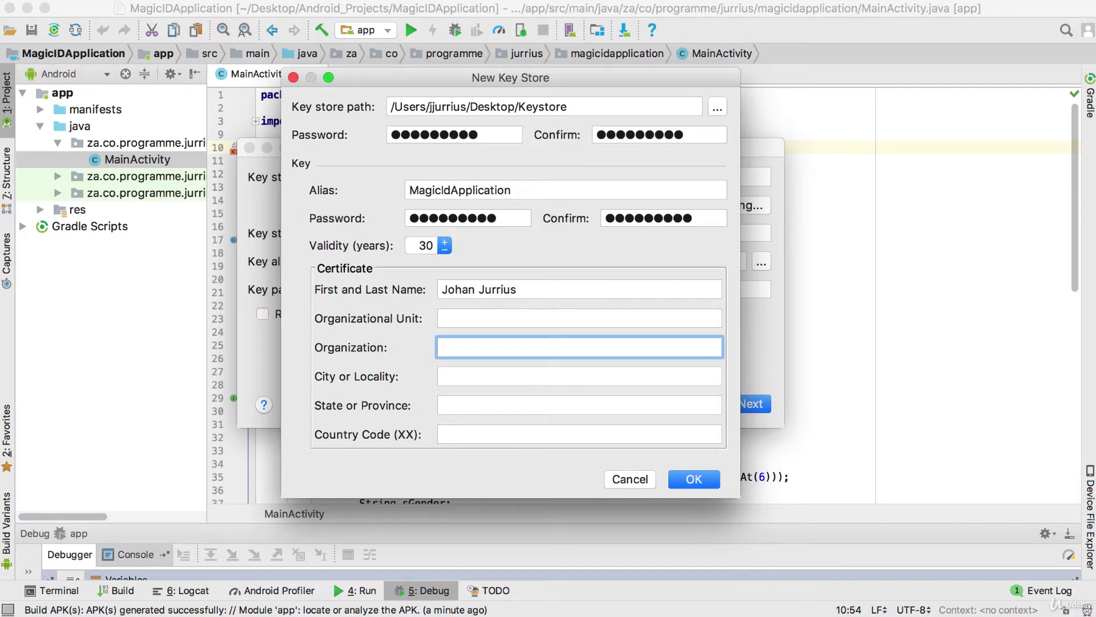
{"action": "key", "text": "Tab"}
{"action": "type", "text": "Welkom"}
{"action": "key", "text": "Tab"}
{"action": "type", "text": "Free State"}
{"action": "key", "text": "Tab"}
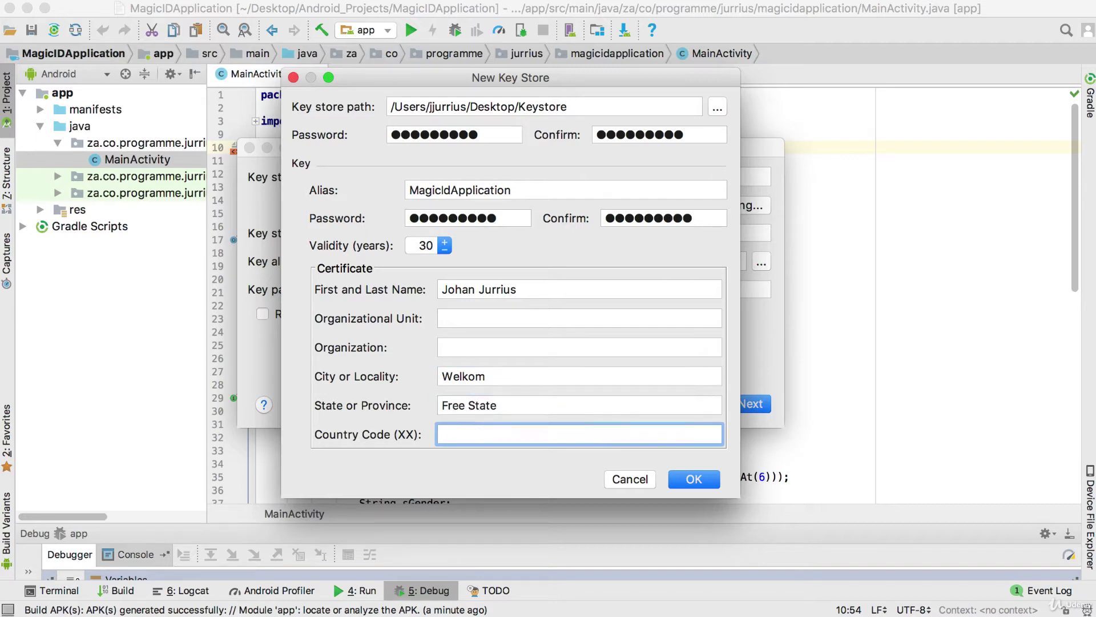
Step: Set the certificate's country code to ZA and review its other fields
{"action": "left_click", "coordinate": [531, 318]}
{"action": "left_click", "coordinate": [528, 350]}
{"action": "left_click", "coordinate": [528, 381]}
{"action": "left_click", "coordinate": [526, 407]}
{"action": "left_click", "coordinate": [529, 434]}
{"action": "left_click_drag", "start_coordinate": [535, 284], "coordinate": [397, 286]}
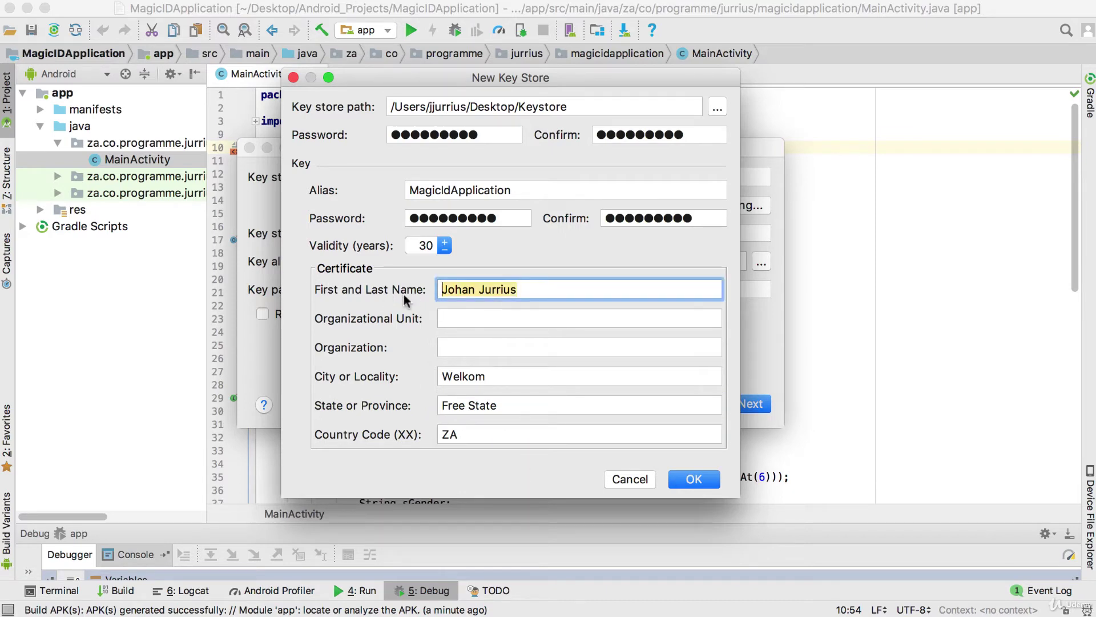
{"action": "left_click", "coordinate": [511, 319]}
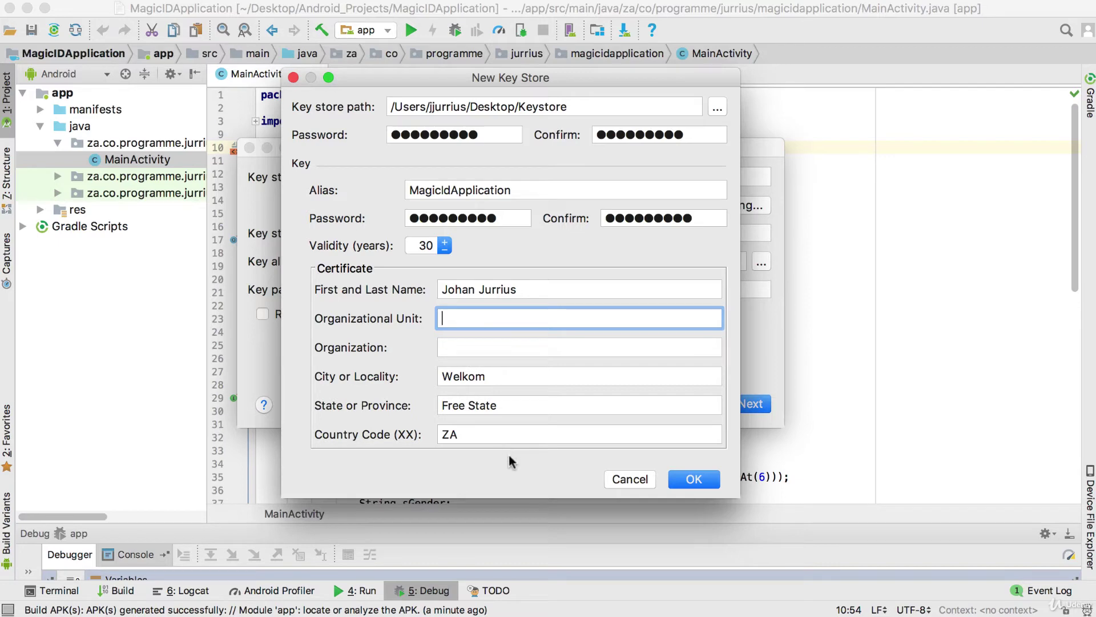
Step: Create the key store and enable remembering its passwords for the signed APK
{"action": "left_click", "coordinate": [690, 484]}
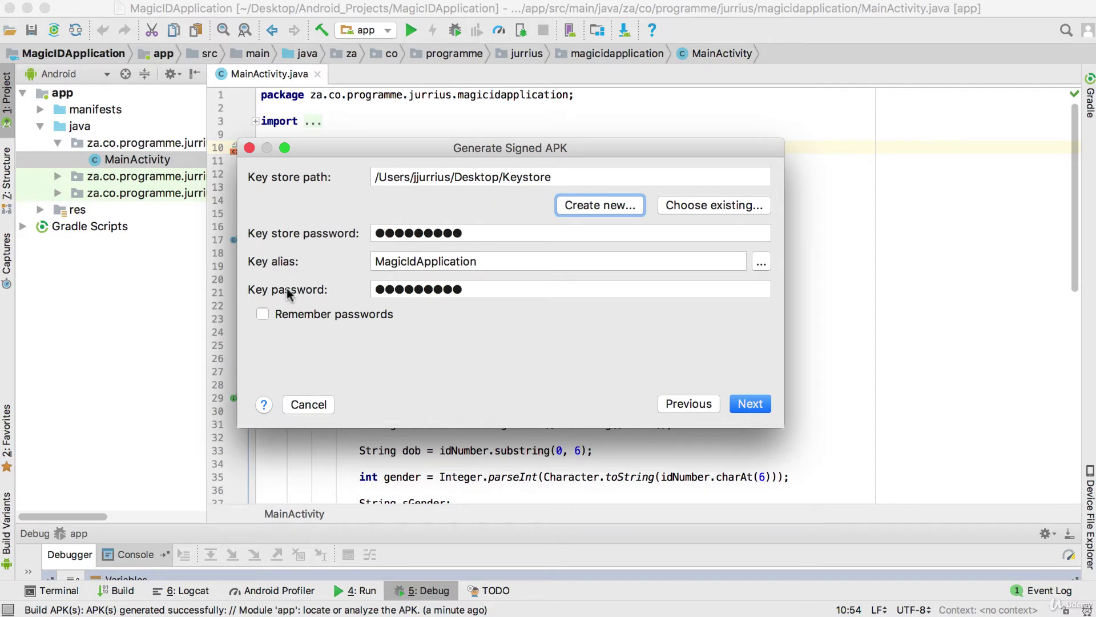
{"action": "left_click", "coordinate": [262, 314]}
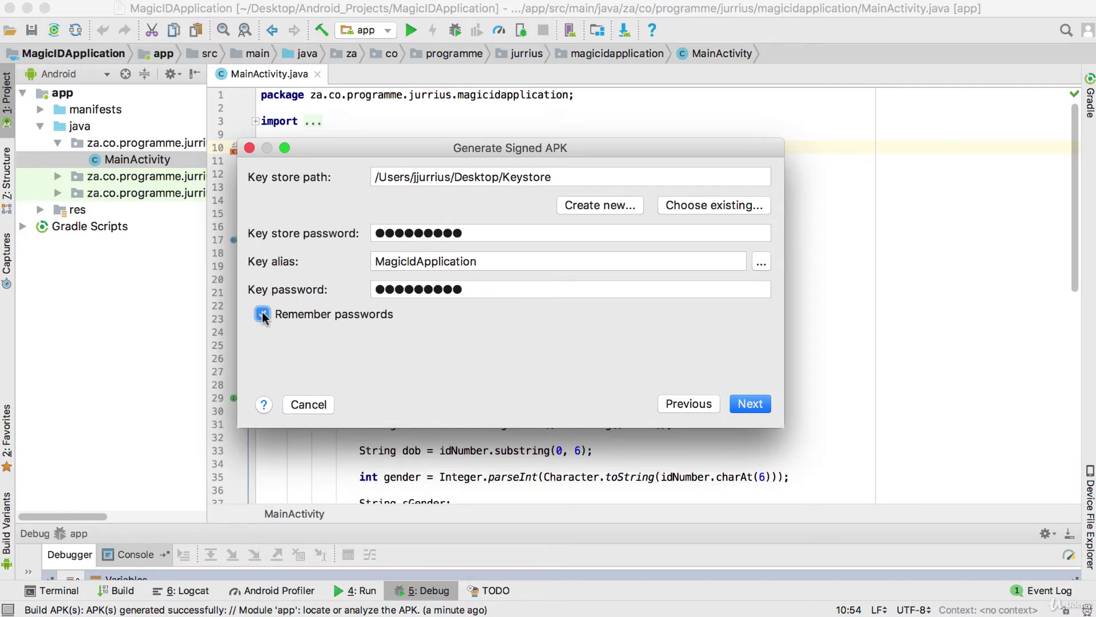
Step: Generate the signed APK with the release build type and the V2 (Full APK Signature) version
{"action": "left_click", "coordinate": [752, 404]}
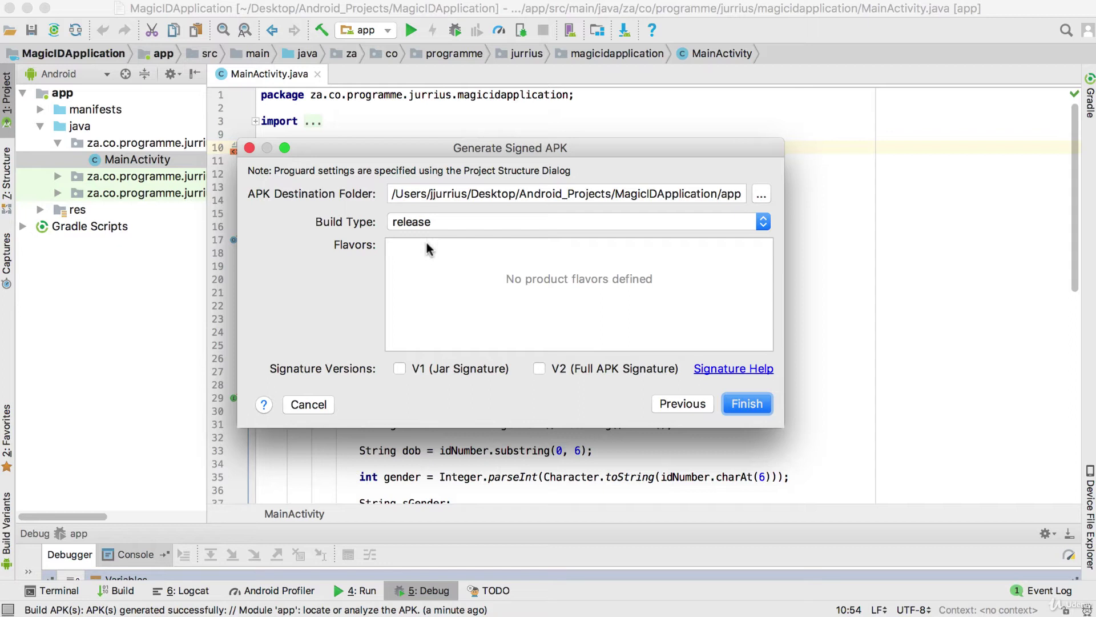
{"action": "left_click", "coordinate": [436, 221]}
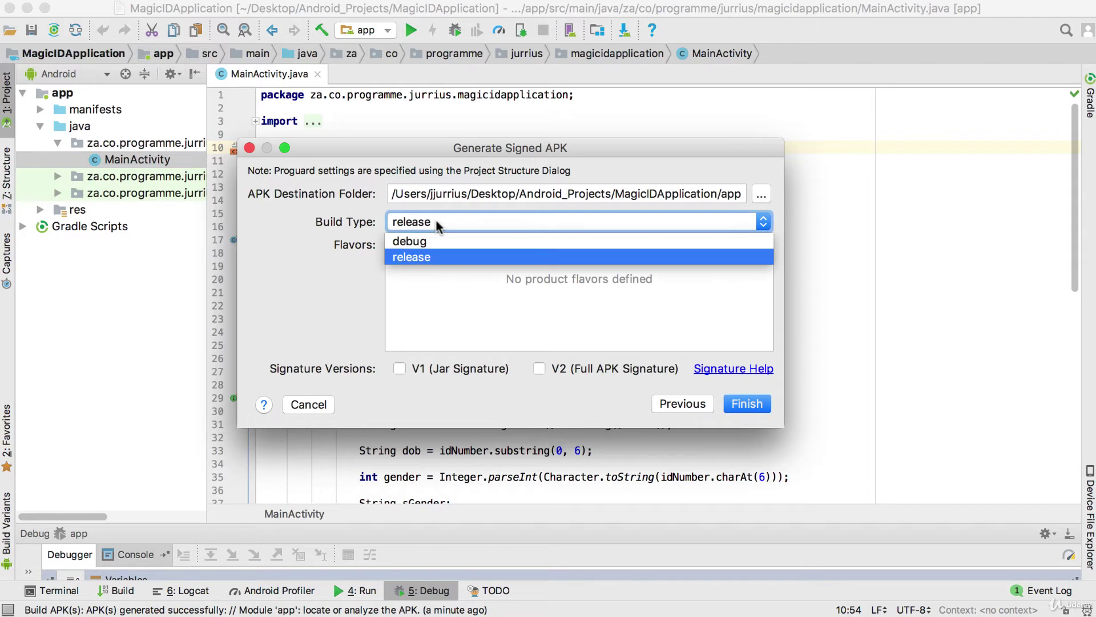
{"action": "left_click", "coordinate": [419, 256]}
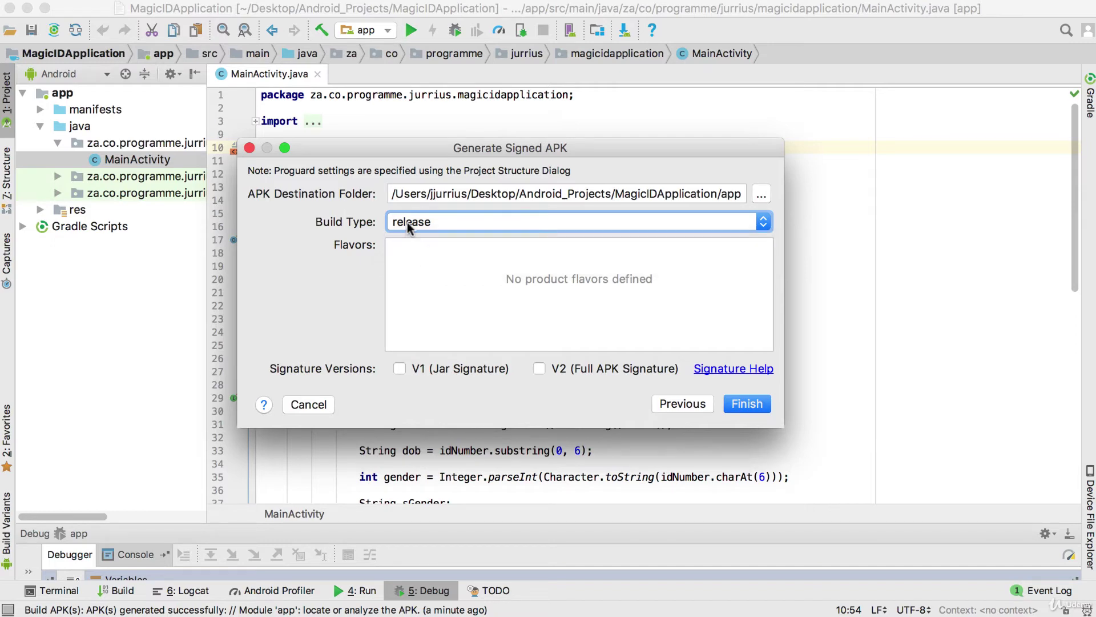
{"action": "left_click", "coordinate": [539, 370]}
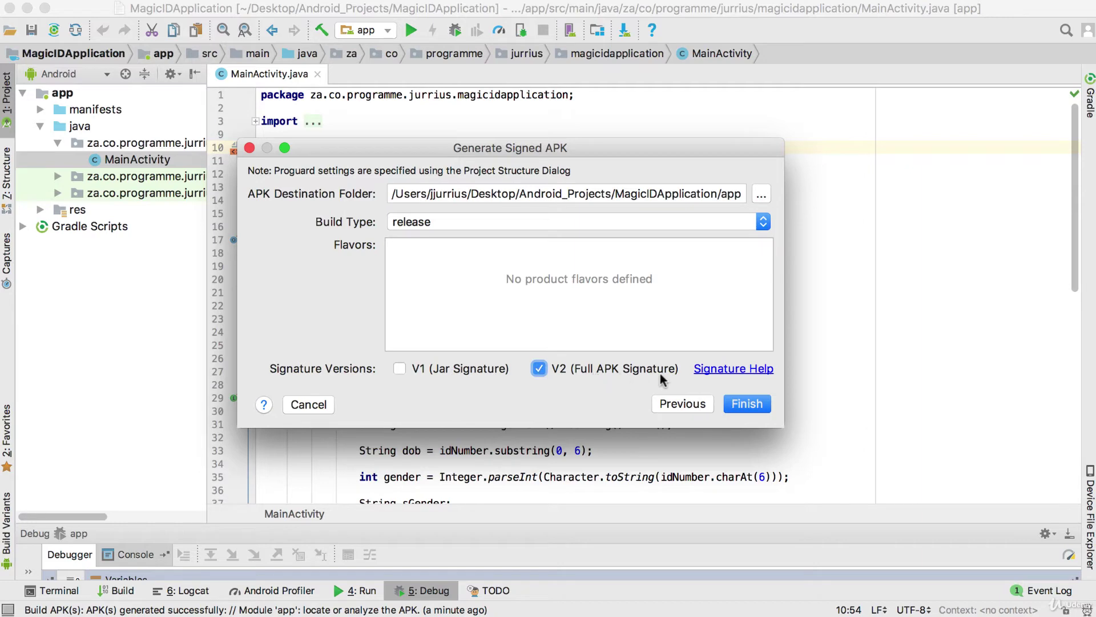
{"action": "left_click", "coordinate": [746, 402]}
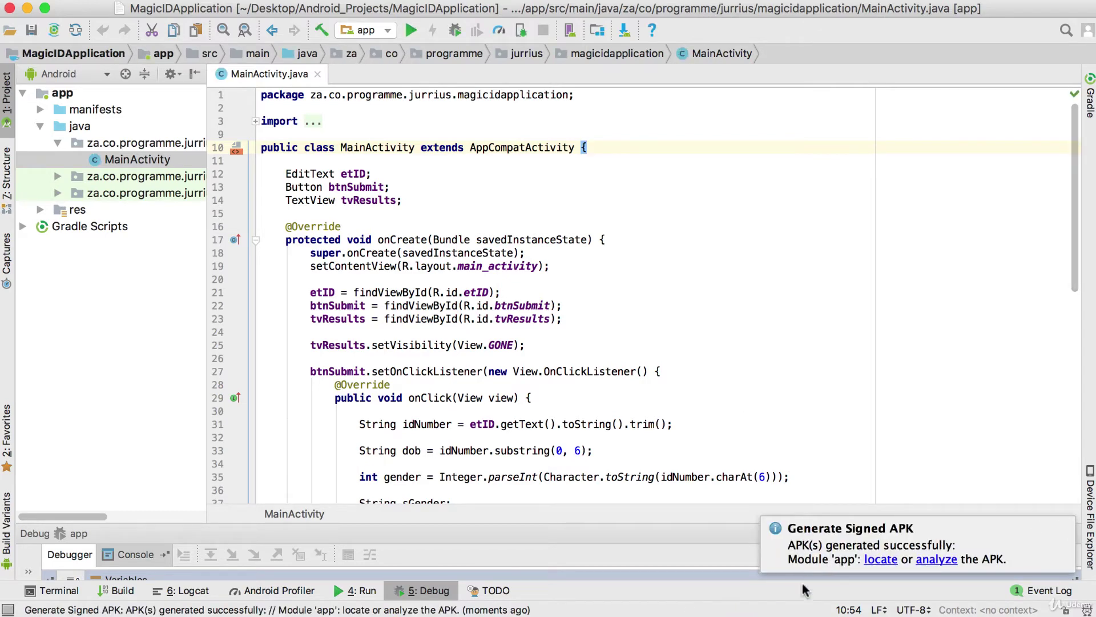
Step: Locate app-release.apk in its output folder and arrange that folder window beside the Android emulator
{"action": "left_click", "coordinate": [880, 561]}
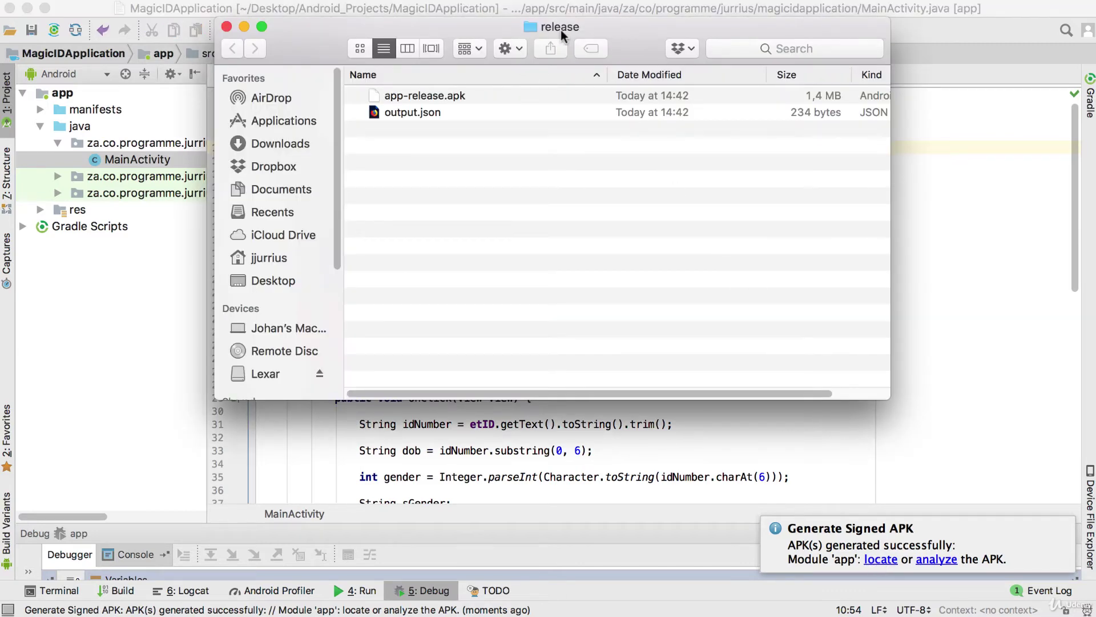
{"action": "left_click", "coordinate": [422, 97]}
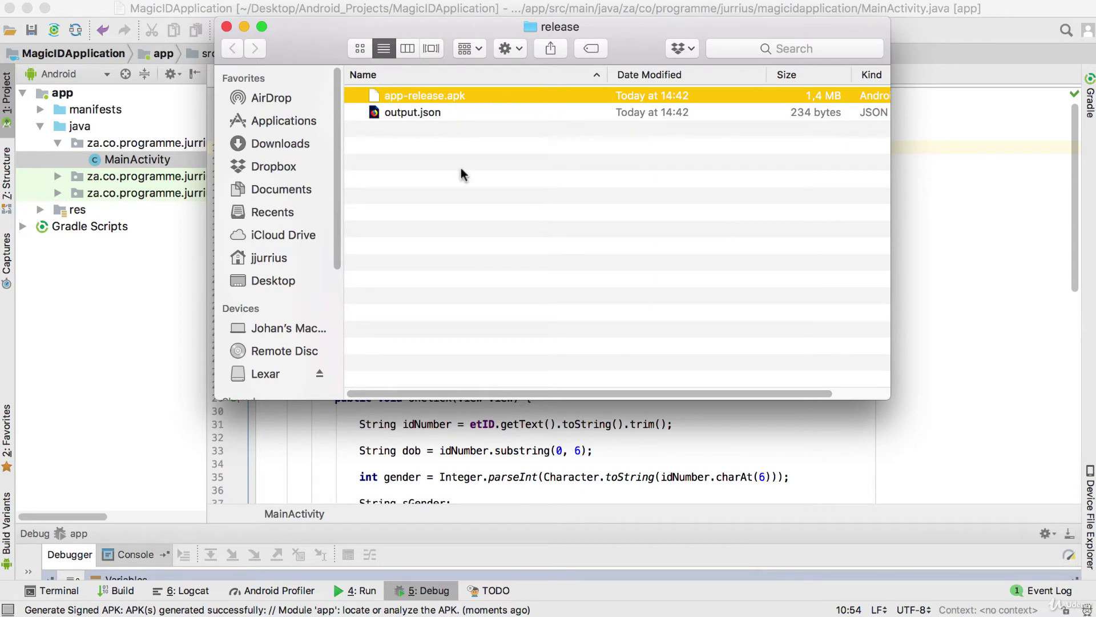
{"action": "key", "text": "super+Tab"}
{"action": "key", "text": "super+Tab"}
{"action": "key", "text": "super+Tab"}
{"action": "key", "text": "super+Tab"}
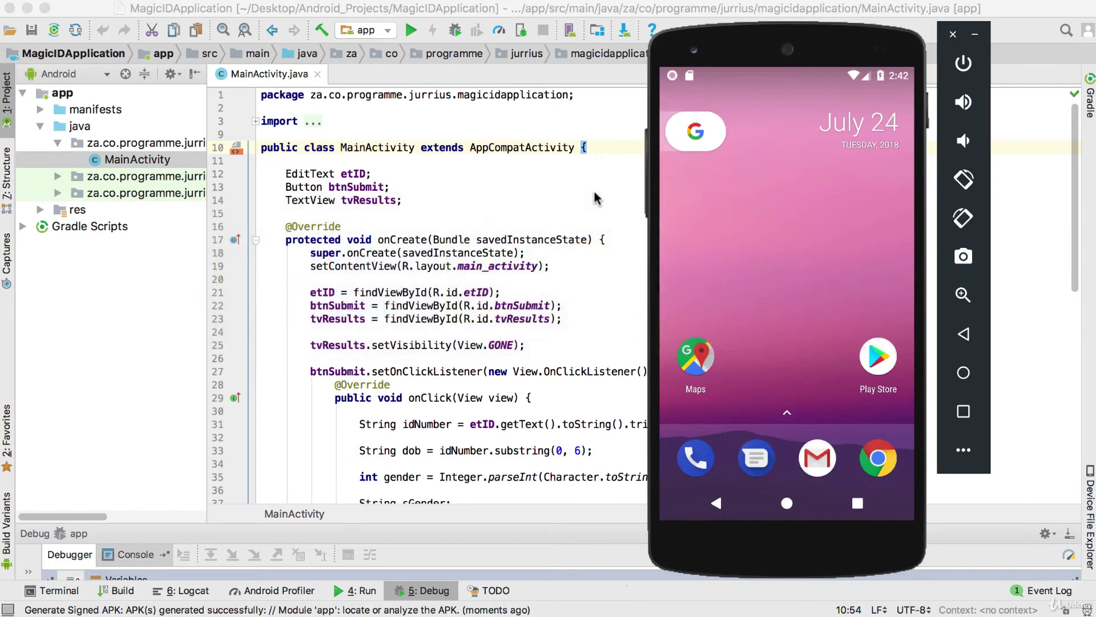
{"action": "key", "text": "super+Tab"}
{"action": "key", "text": "super+Tab"}
{"action": "left_click_drag", "start_coordinate": [631, 39], "coordinate": [358, 90]}
{"action": "left_click", "coordinate": [165, 150]}
{"action": "left_click", "coordinate": [221, 163]}
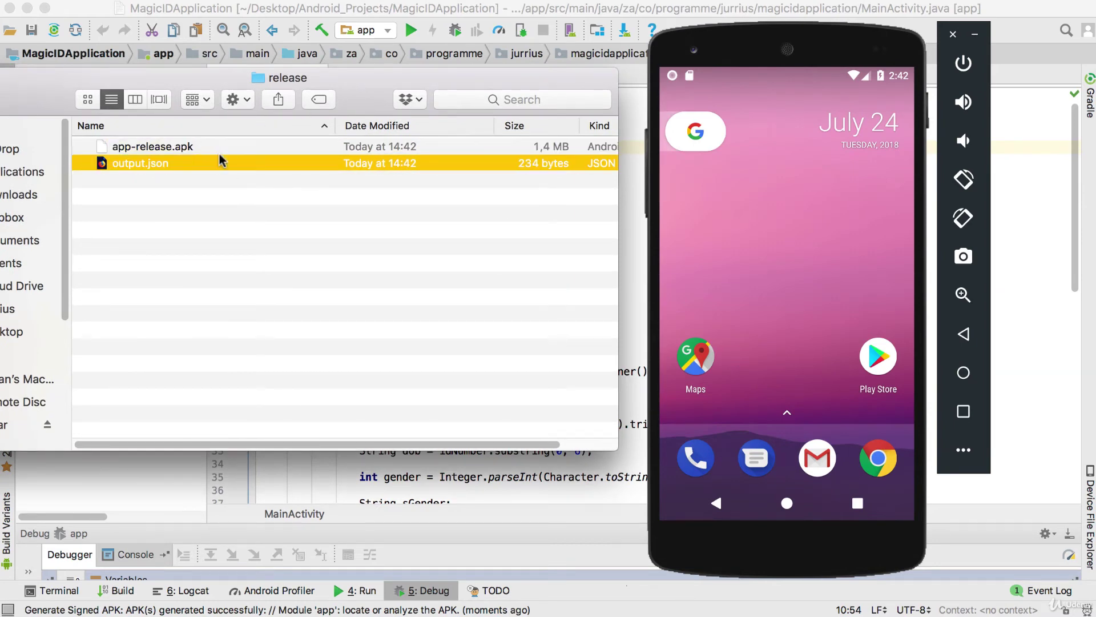
Step: Try to install app-release.apk on the emulator
{"action": "left_click_drag", "start_coordinate": [192, 147], "coordinate": [852, 263]}
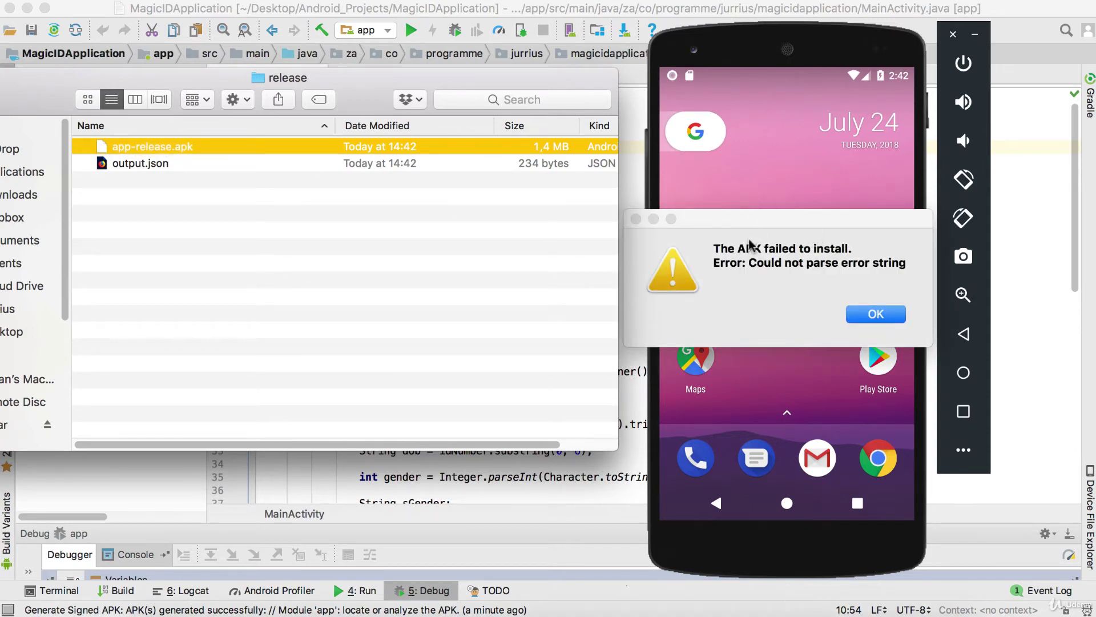
{"action": "left_click", "coordinate": [871, 314]}
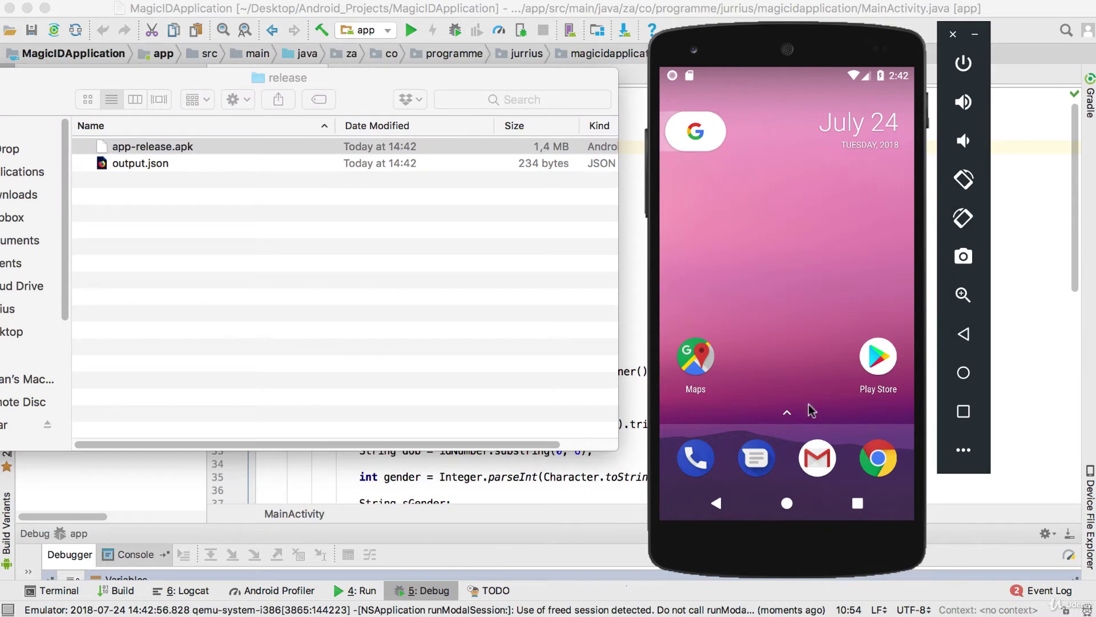
Step: Uninstall the existing Magic ID Application from the emulator
{"action": "left_click", "coordinate": [787, 413]}
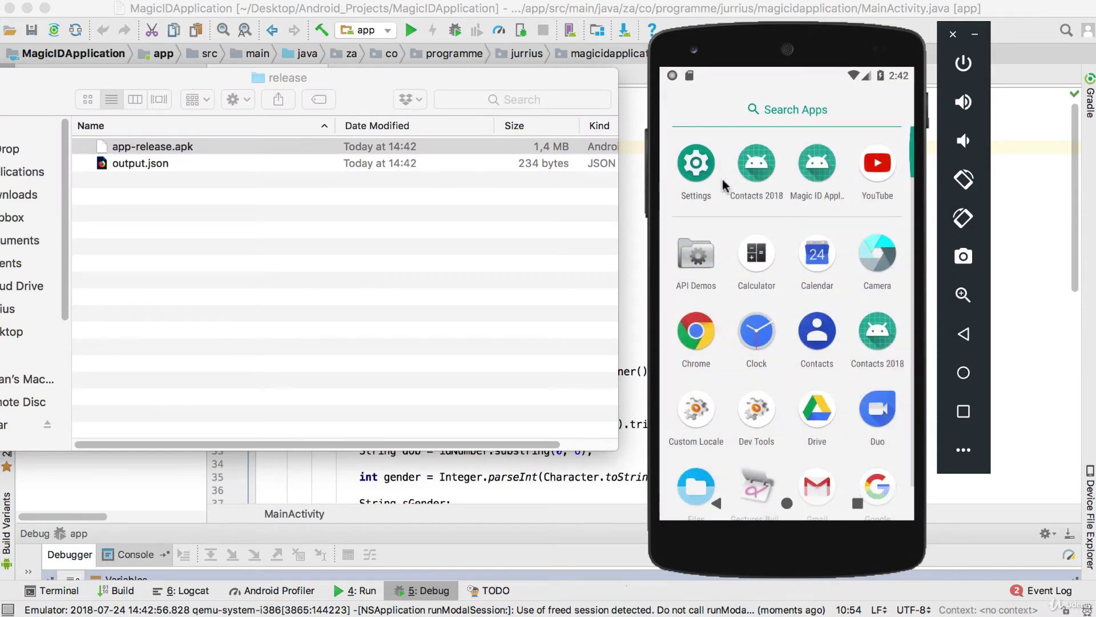
{"action": "mouse_move", "coordinate": [819, 172]}
{"action": "left_mouse_down"}
{"action": "mouse_move", "coordinate": [845, 102]}
{"action": "mouse_move", "coordinate": [865, 114]}
{"action": "left_mouse_up"}
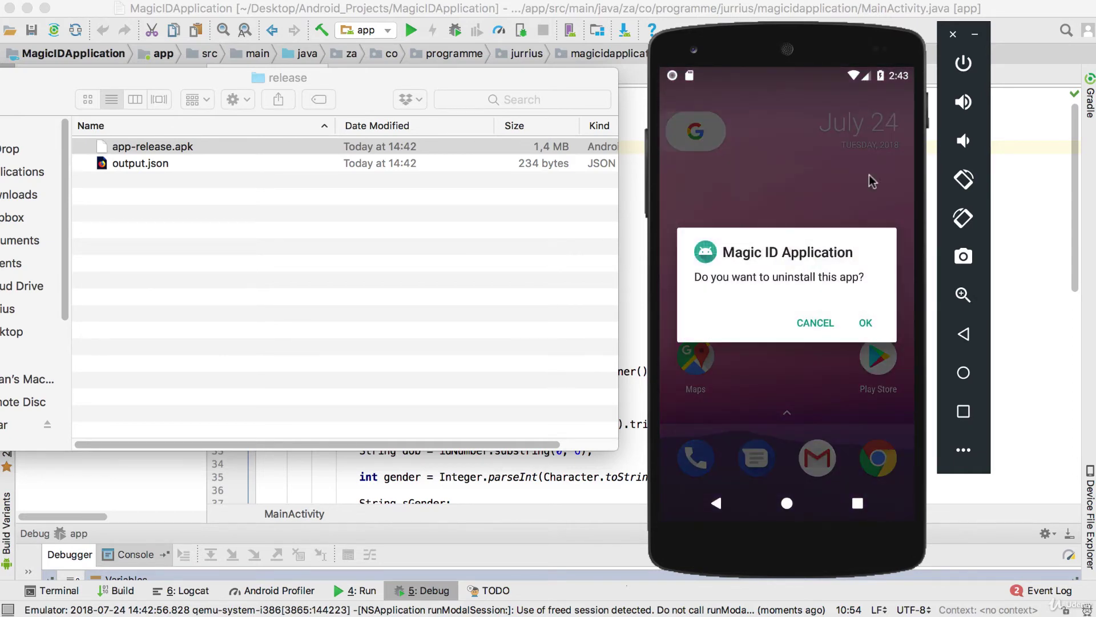
{"action": "left_click", "coordinate": [868, 325]}
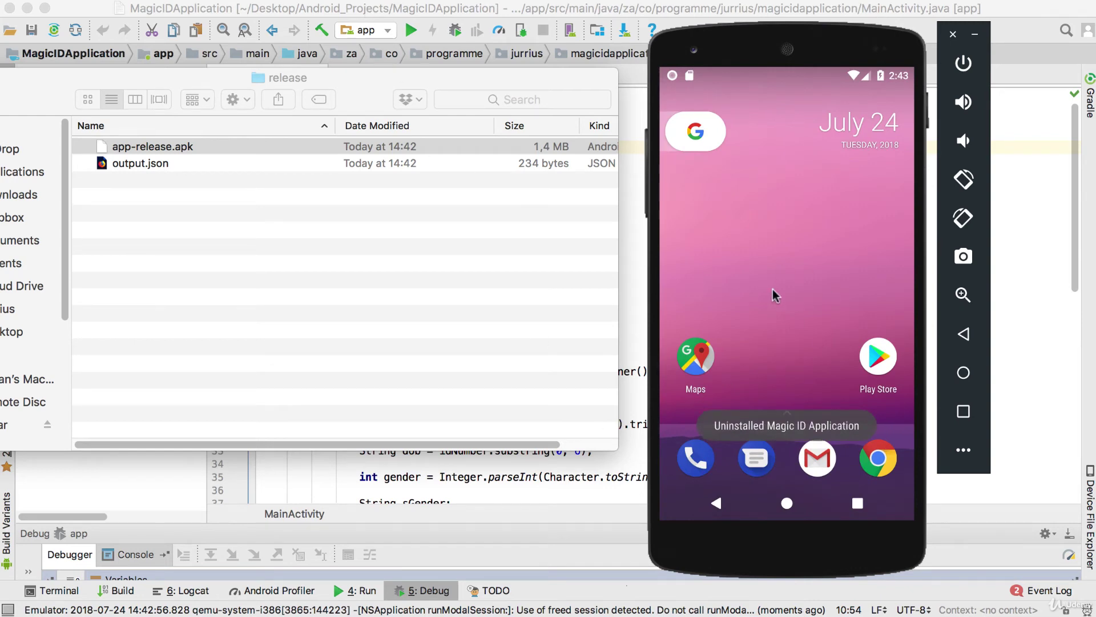
Step: Install app-release.apk from the release folder on the emulator and launch Magic ID Application
{"action": "left_click", "coordinate": [201, 151]}
{"action": "left_click_drag", "start_coordinate": [201, 152], "coordinate": [720, 254]}
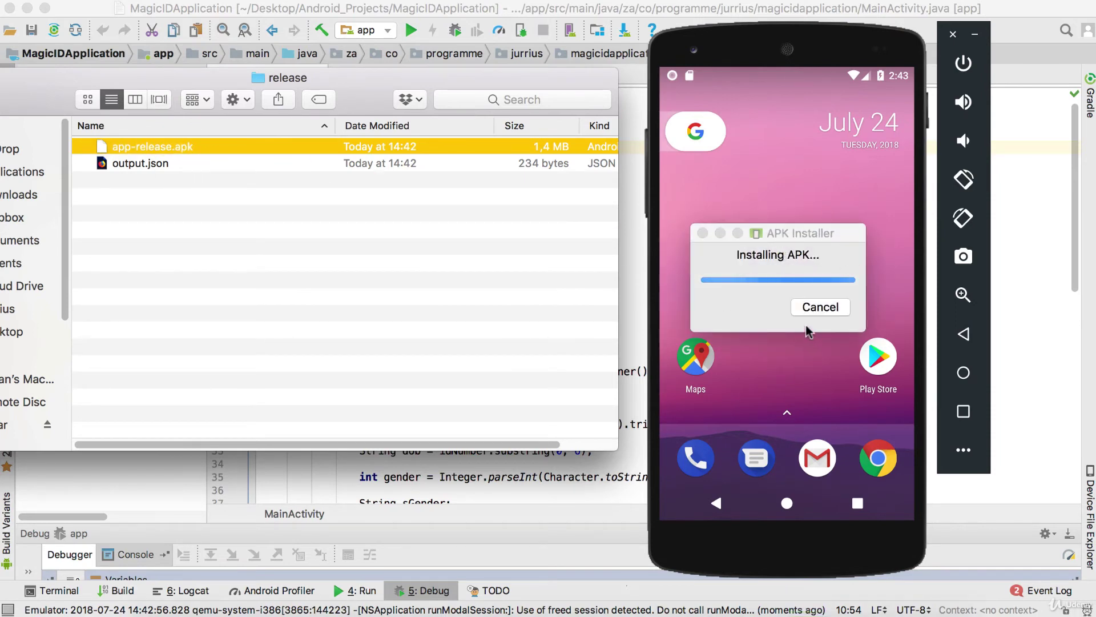
{"action": "left_click", "coordinate": [790, 413]}
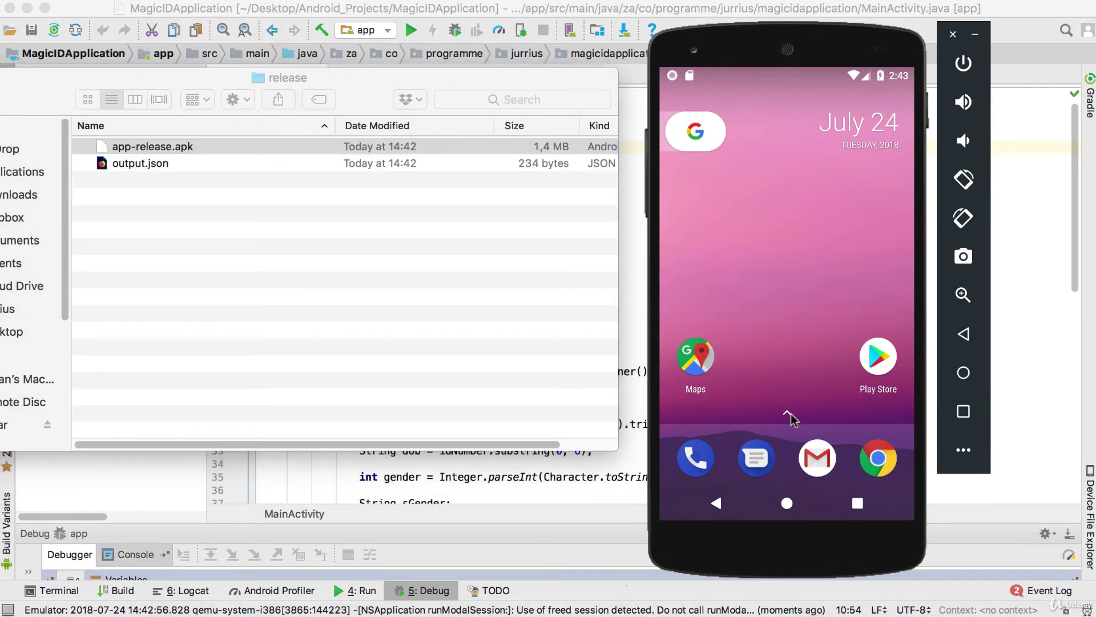
{"action": "left_click", "coordinate": [790, 417]}
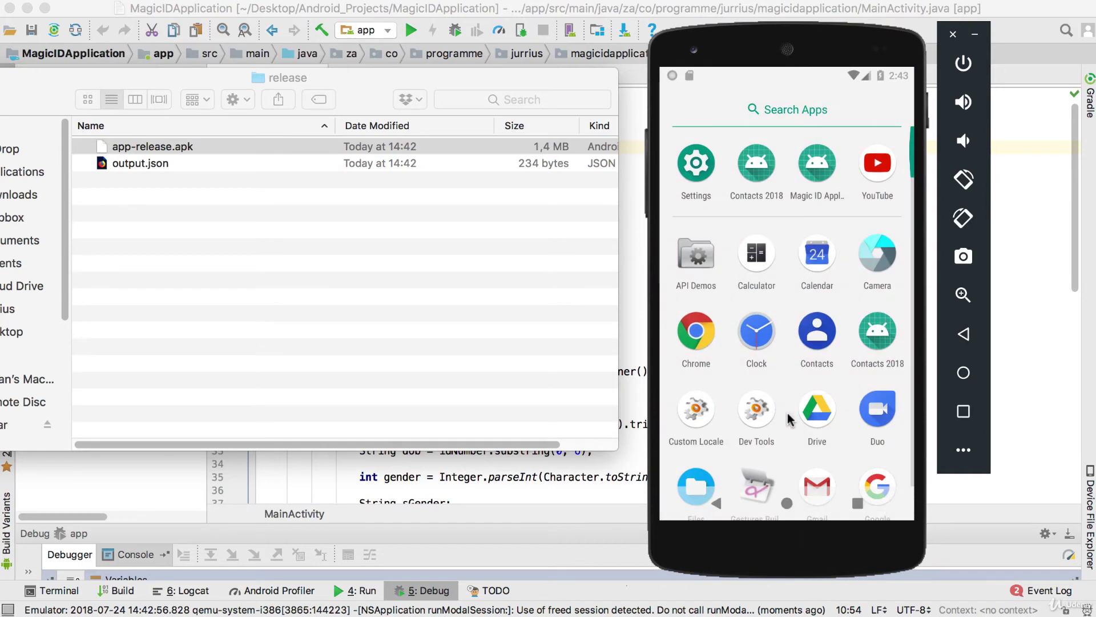
{"action": "left_click", "coordinate": [817, 166]}
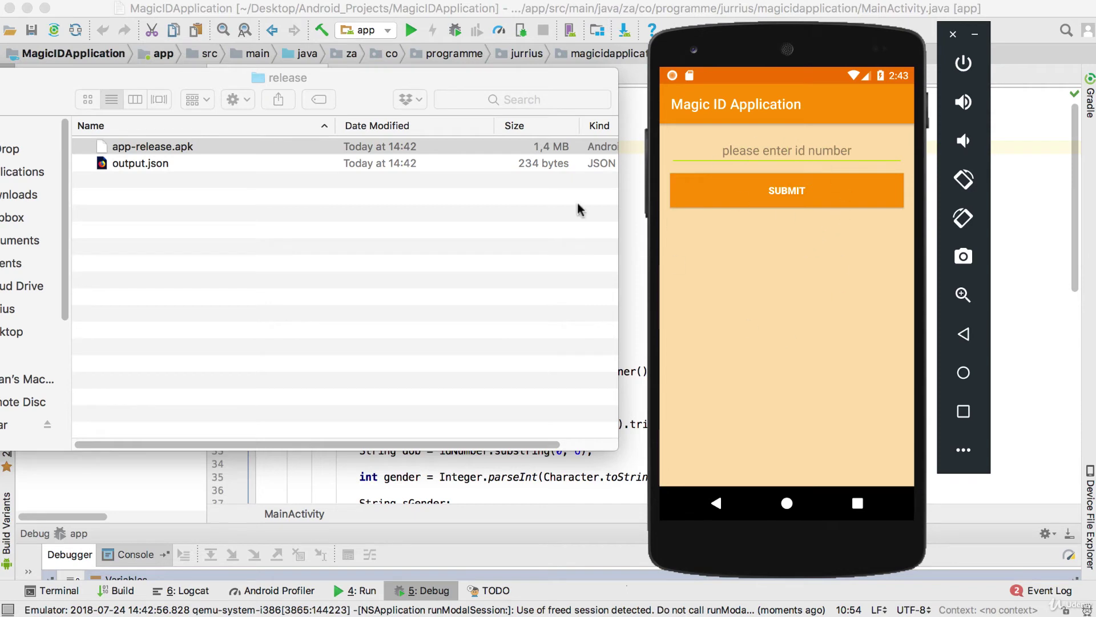
Step: Switch to the browser and review the Google Play Console sign-up page, including its account options, developer agreement, distribution countries and registration fee
{"action": "left_click", "coordinate": [296, 146]}
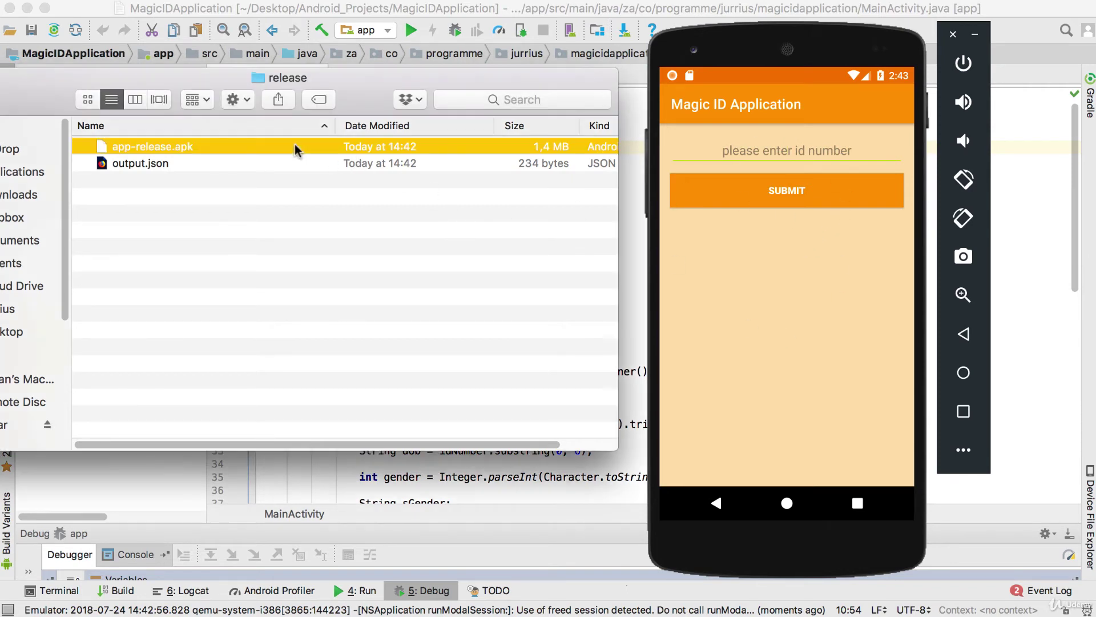
{"action": "left_click_drag", "start_coordinate": [320, 86], "coordinate": [458, 32]}
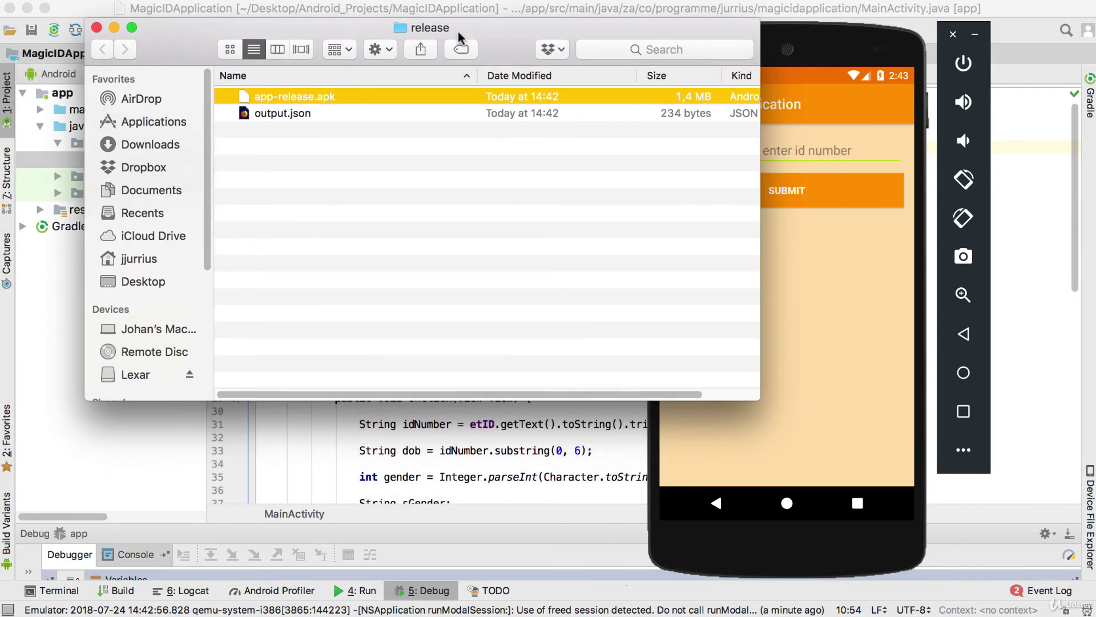
{"action": "key", "text": "super+Tab"}
{"action": "key", "text": "super+Tab"}
{"action": "key", "text": "super+Tab"}
{"action": "key", "text": "super+Tab"}
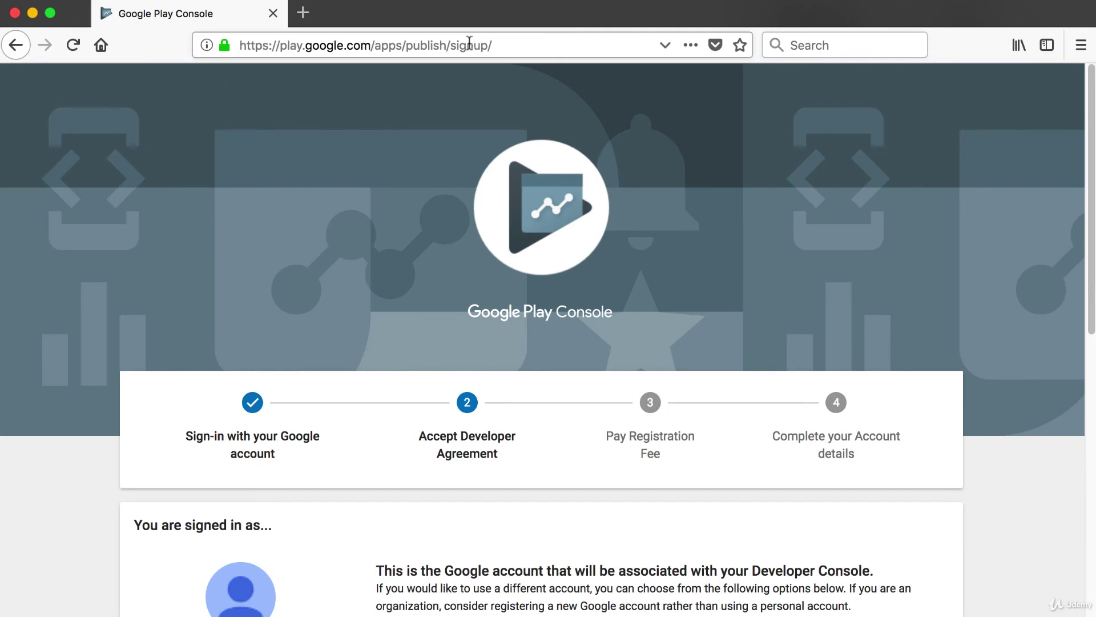
{"action": "scroll", "coordinate": [412, 341], "scroll_direction": "down", "scroll_amount": 4}
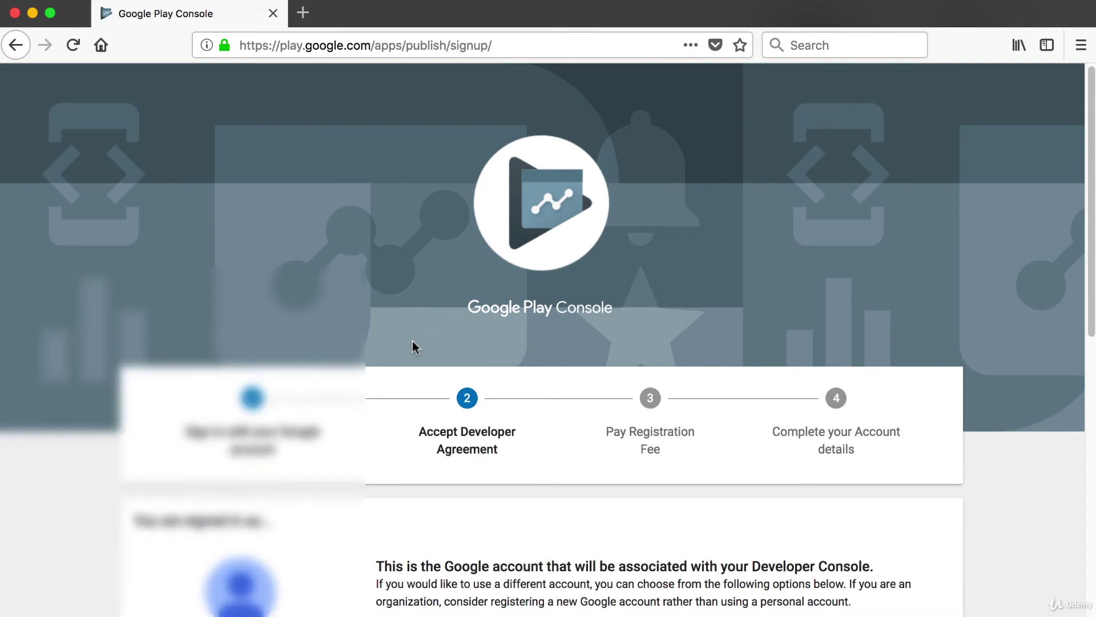
{"action": "scroll", "coordinate": [412, 342], "scroll_direction": "up", "scroll_amount": 4}
{"action": "scroll", "coordinate": [413, 349], "scroll_direction": "down", "scroll_amount": 5}
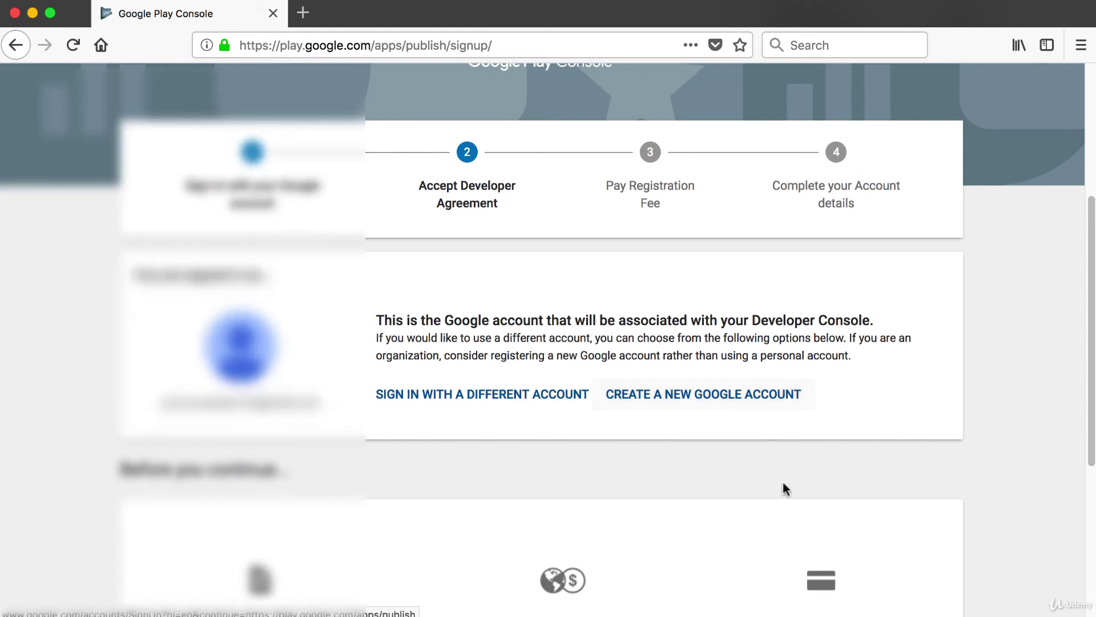
{"action": "scroll", "coordinate": [783, 488], "scroll_direction": "down", "scroll_amount": 5}
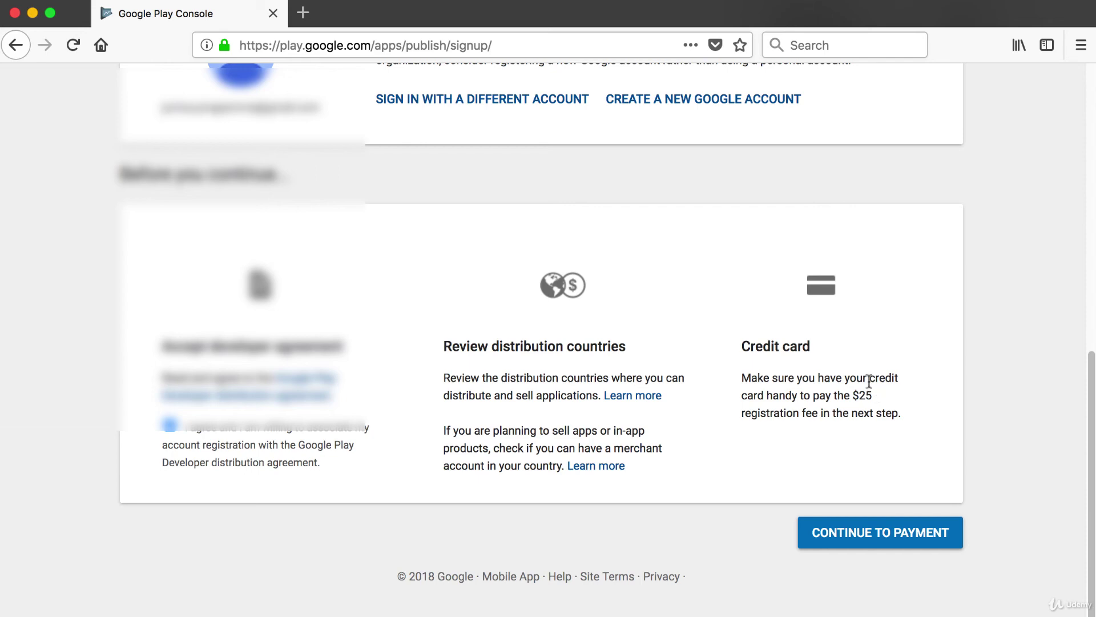
Step: Switch back to Android Studio and return to the MainActivity.java code at the btnSubmit declaration
{"action": "key", "text": "super+Tab"}
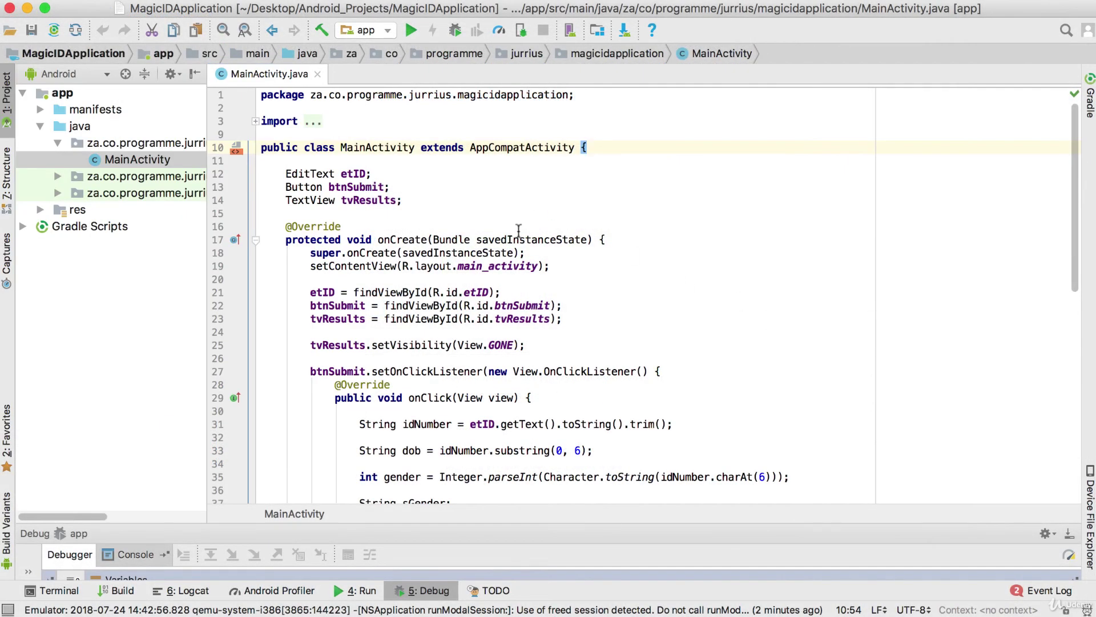
{"action": "left_click", "coordinate": [522, 180]}
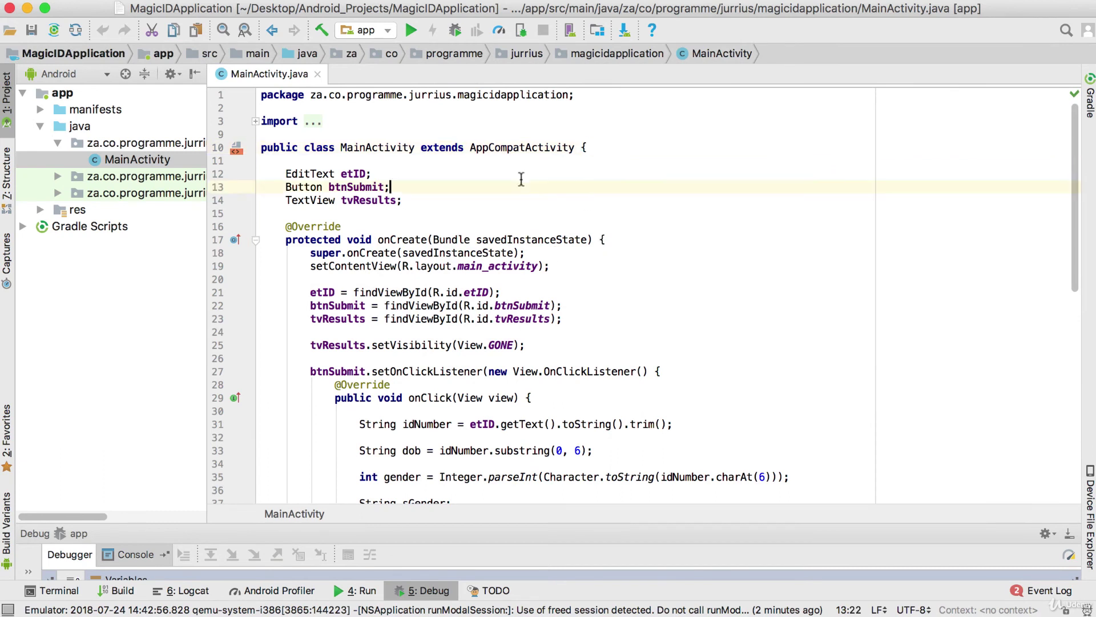